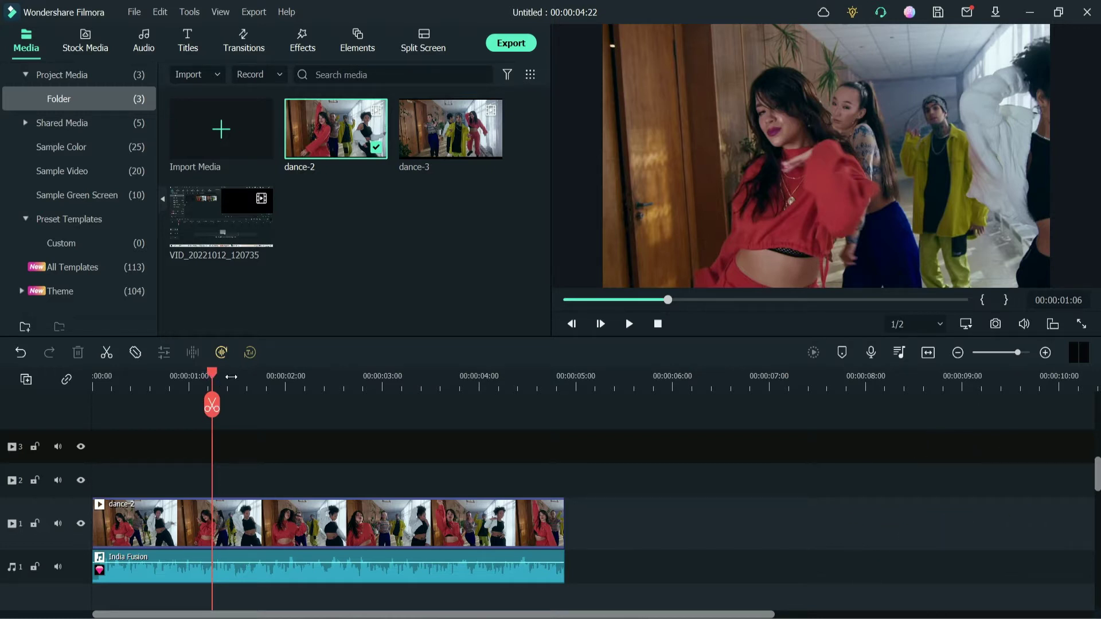
Replay the dance-2 project with its India Fusion music from the start
key(Home)
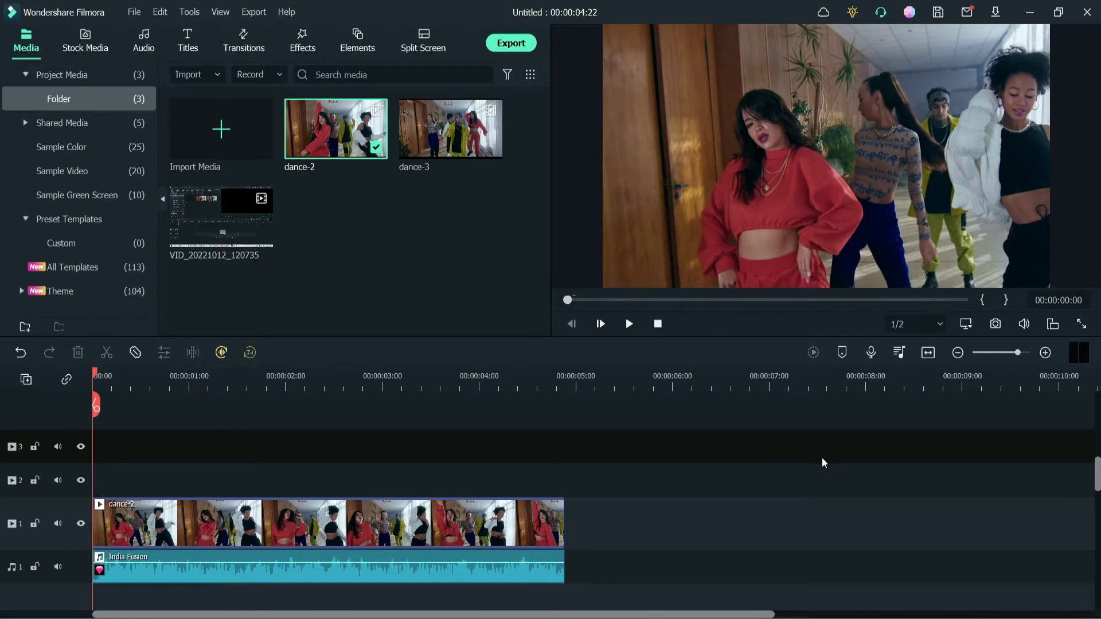
key(space)
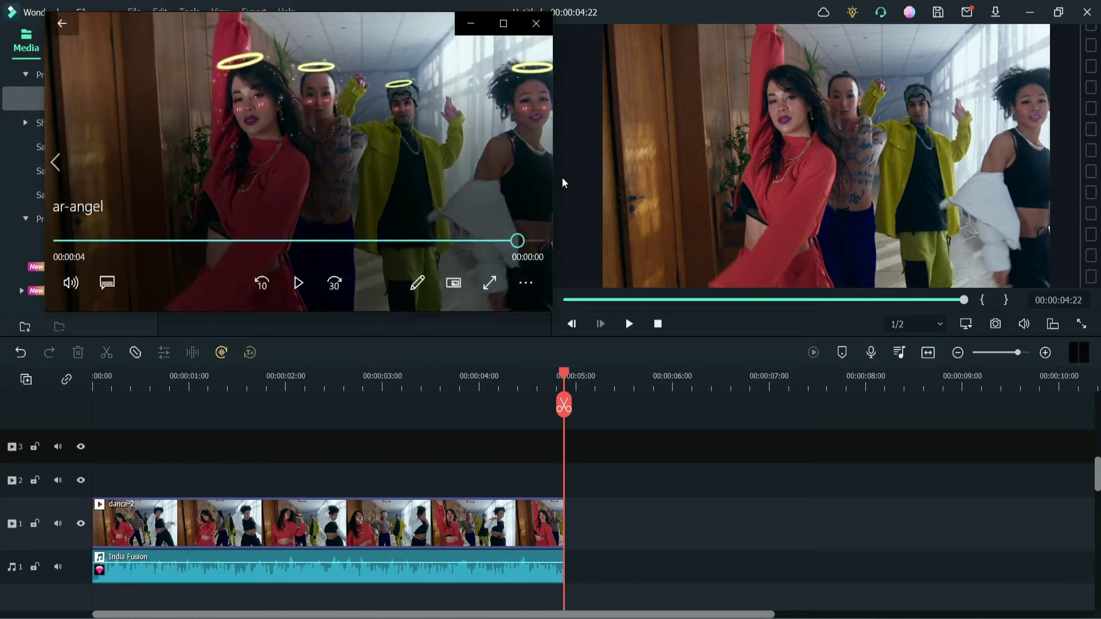
Skip ahead through the AR sample videos, past ar-sunglasses toward ar-dj
click(542, 162)
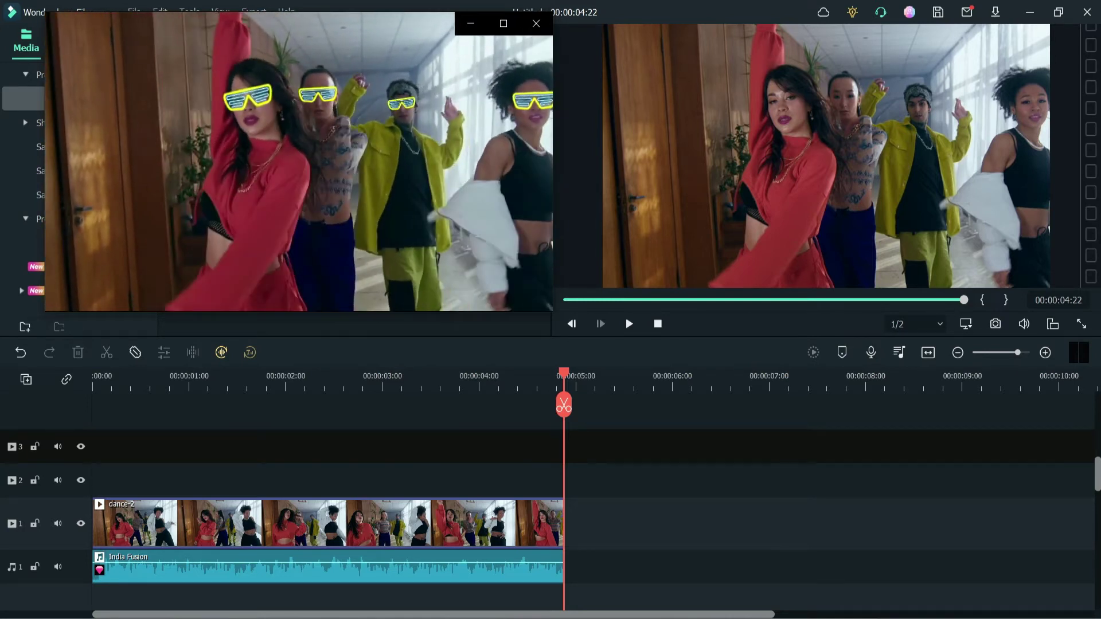
key(Right)
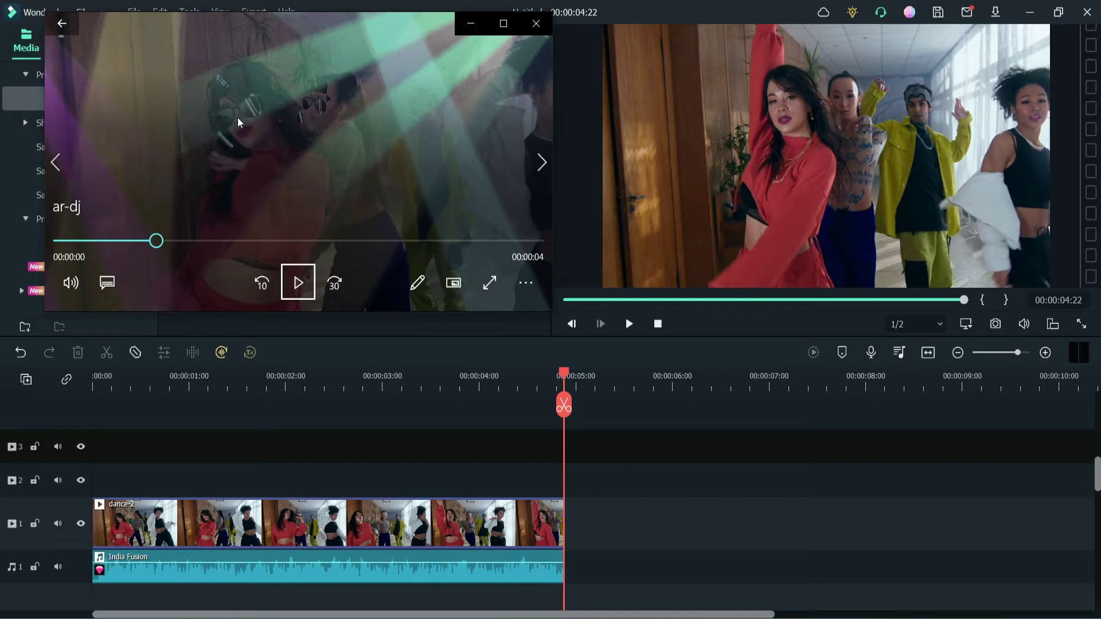
Play the ar-dj and ar-tod-face sample clips, then advance to the next sample
key(space)
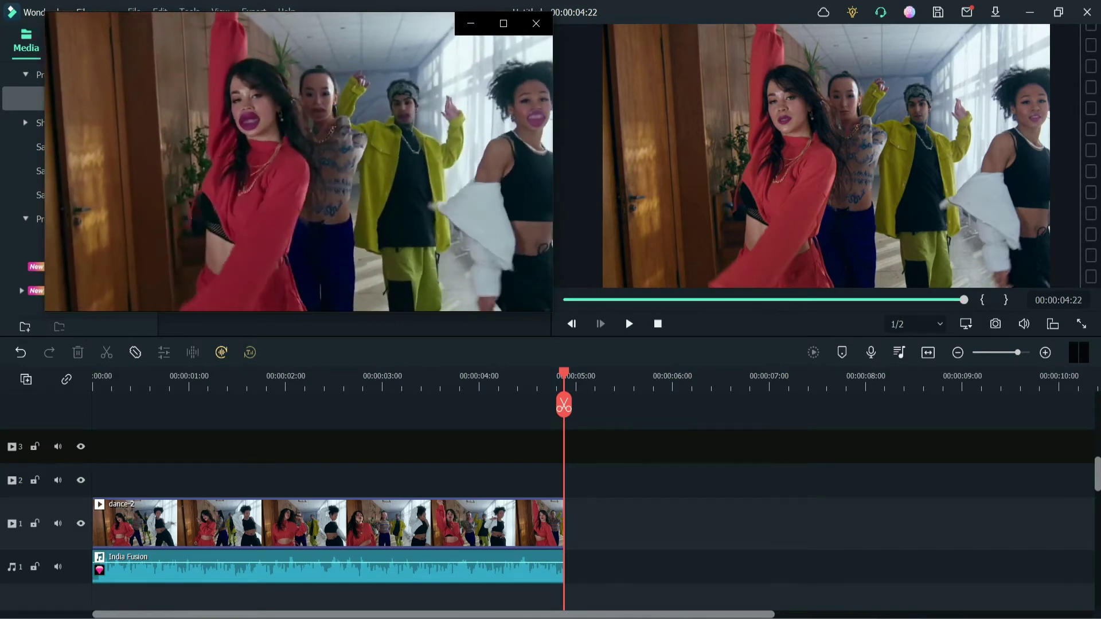
key(Right)
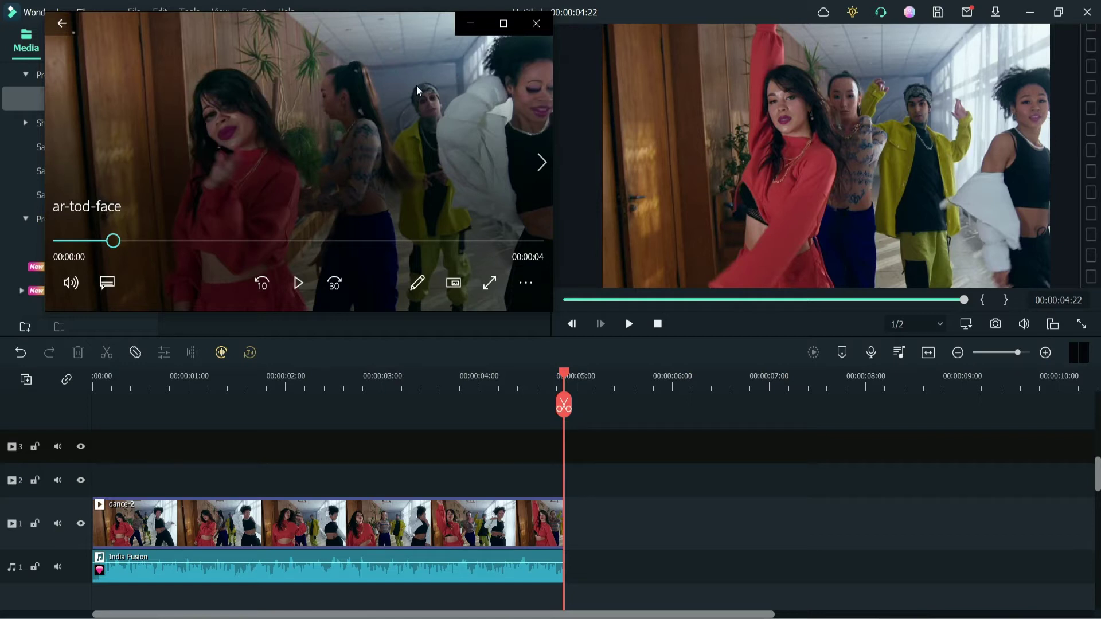
key(space)
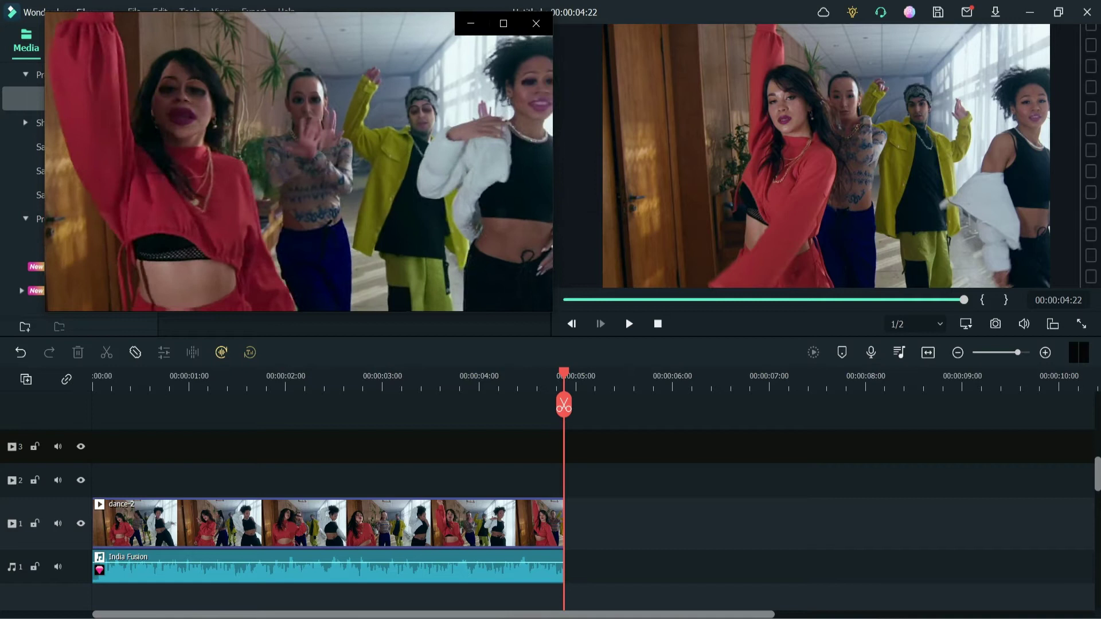
click(548, 166)
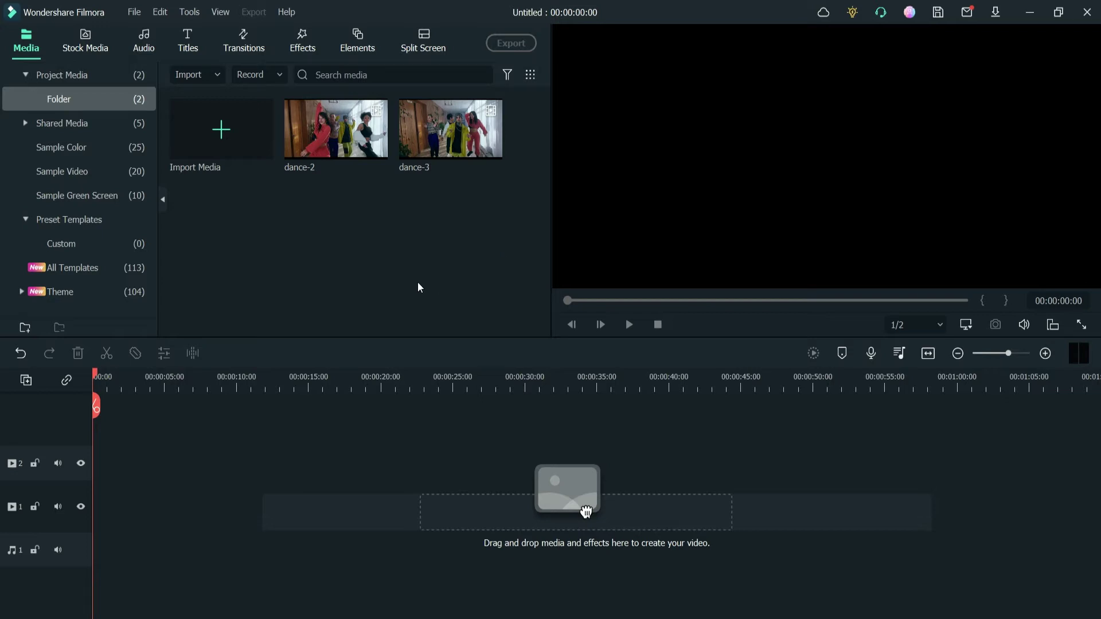
Place the dance-2 clip at the start of the video track
click(85, 41)
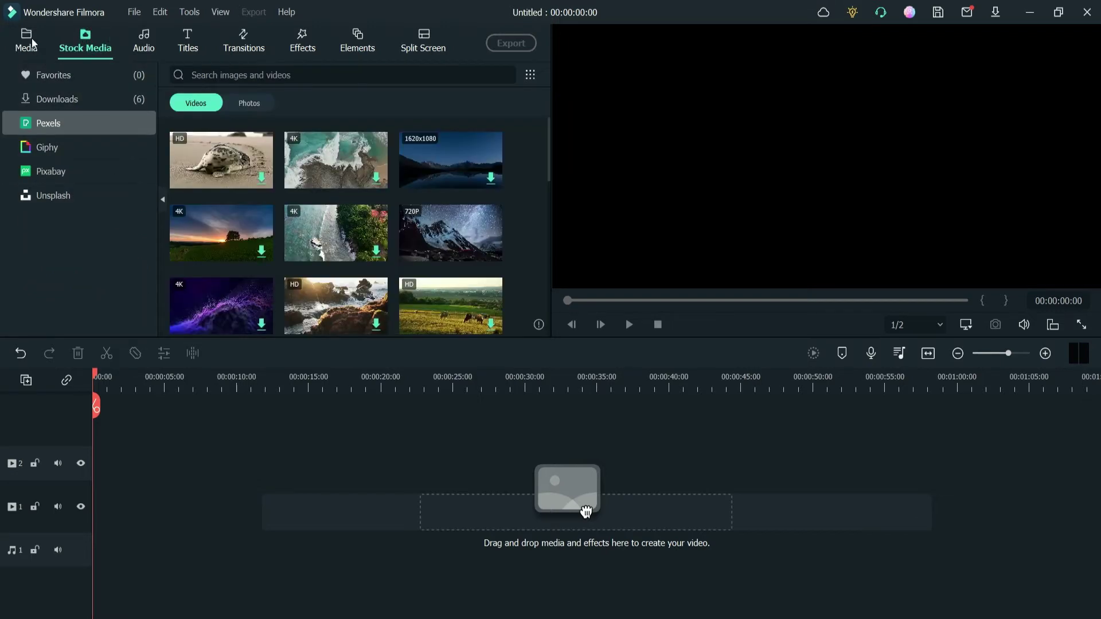
click(33, 43)
drag(328, 132, 80, 535)
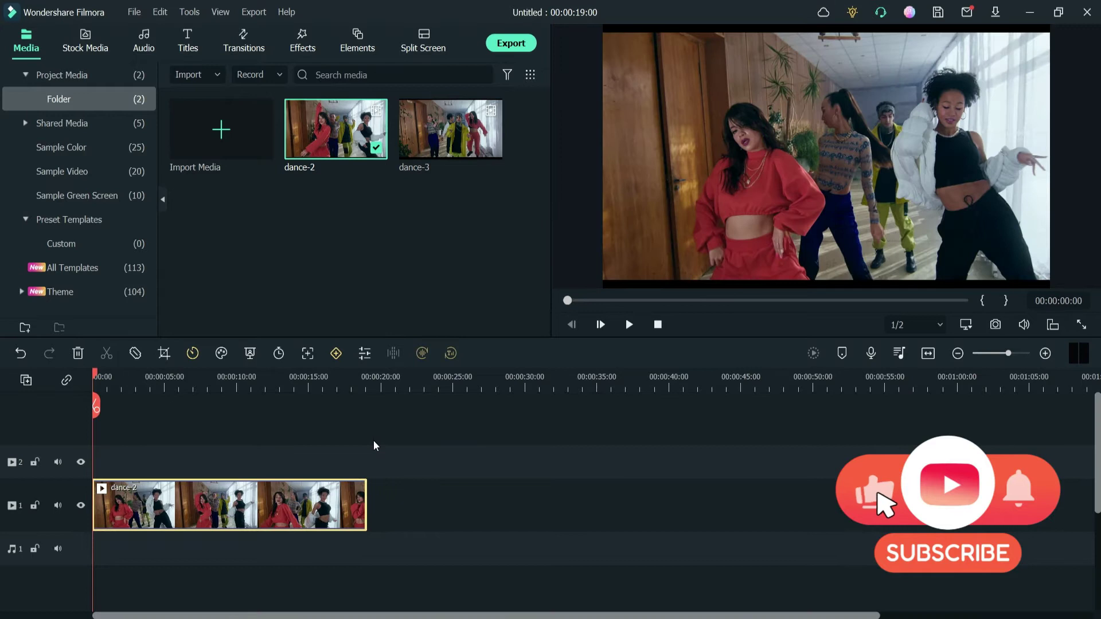
Split dance-2 at 00:00:10:02 and delete the later part
click(238, 380)
click(238, 405)
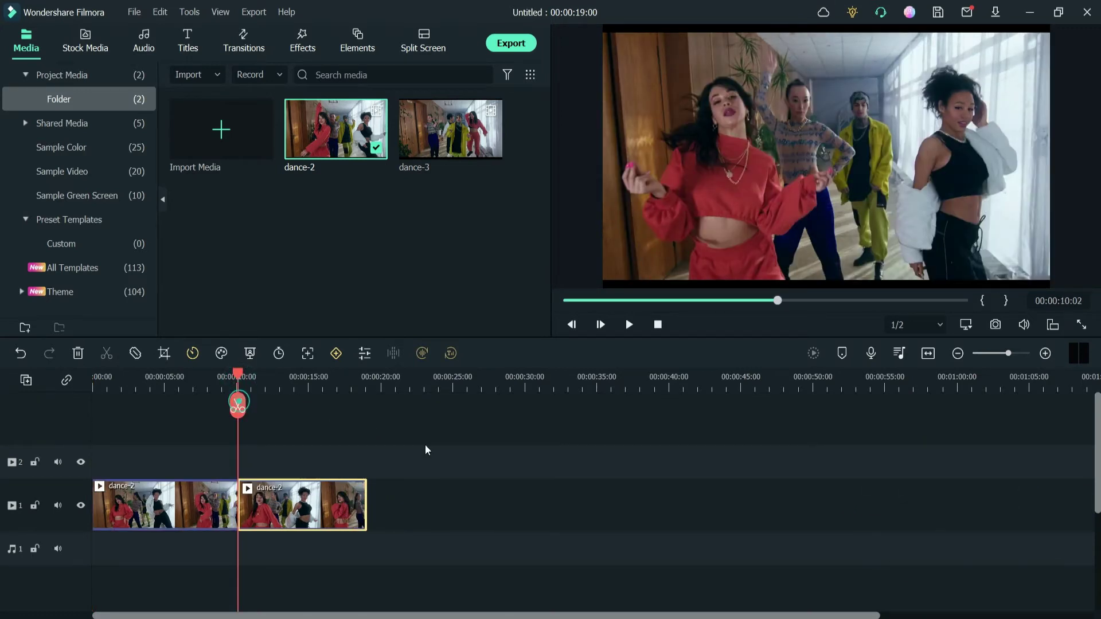
key(Delete)
Zoom the timeline to fit and apply Crop to Fit to dance-2
click(929, 353)
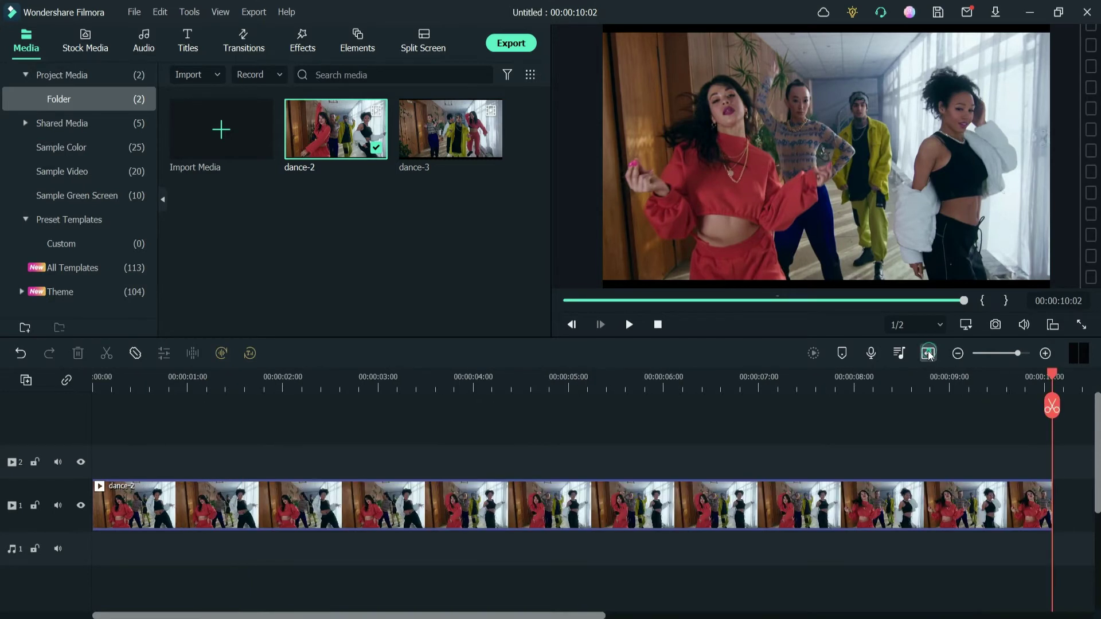
right_click(320, 520)
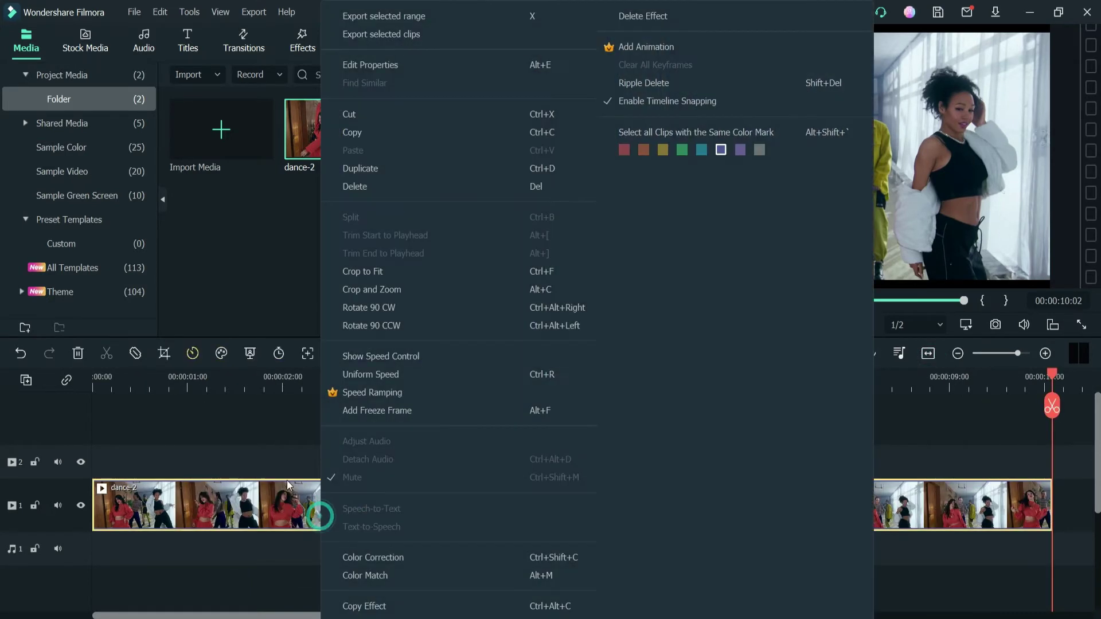
click(398, 277)
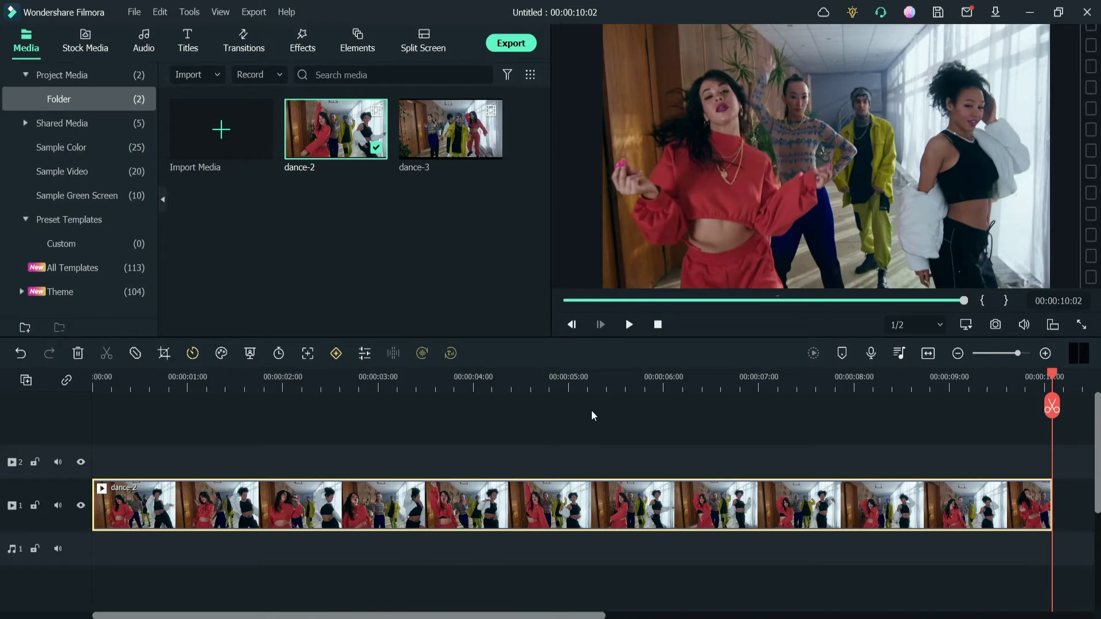
Add India Fusion music under dance-2 and preview up to 00:00:07:01
click(142, 40)
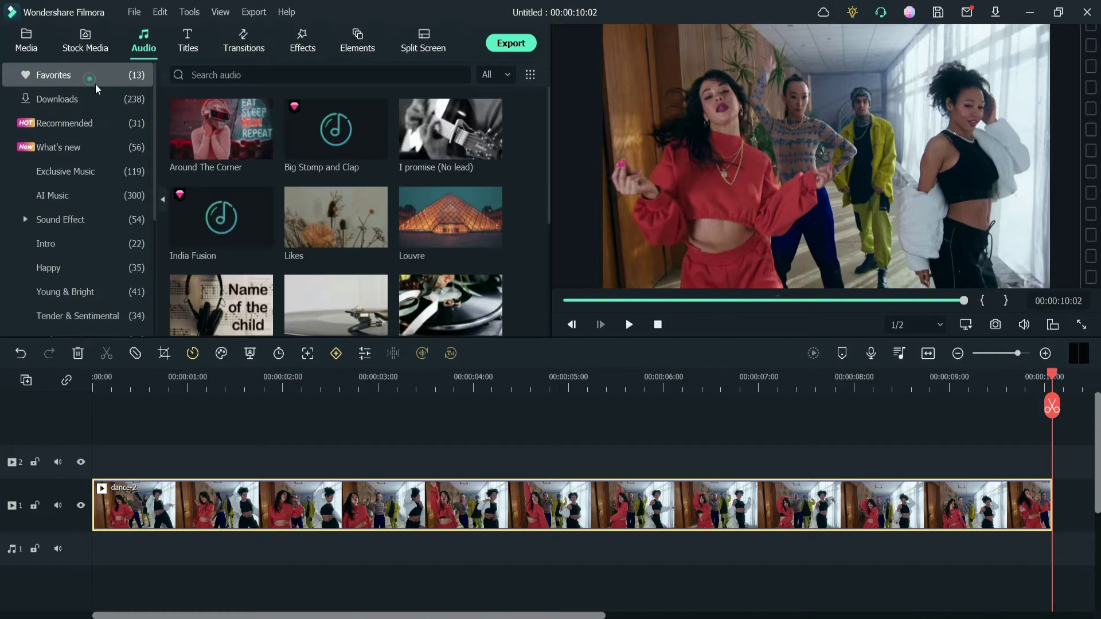
drag(221, 217, 172, 549)
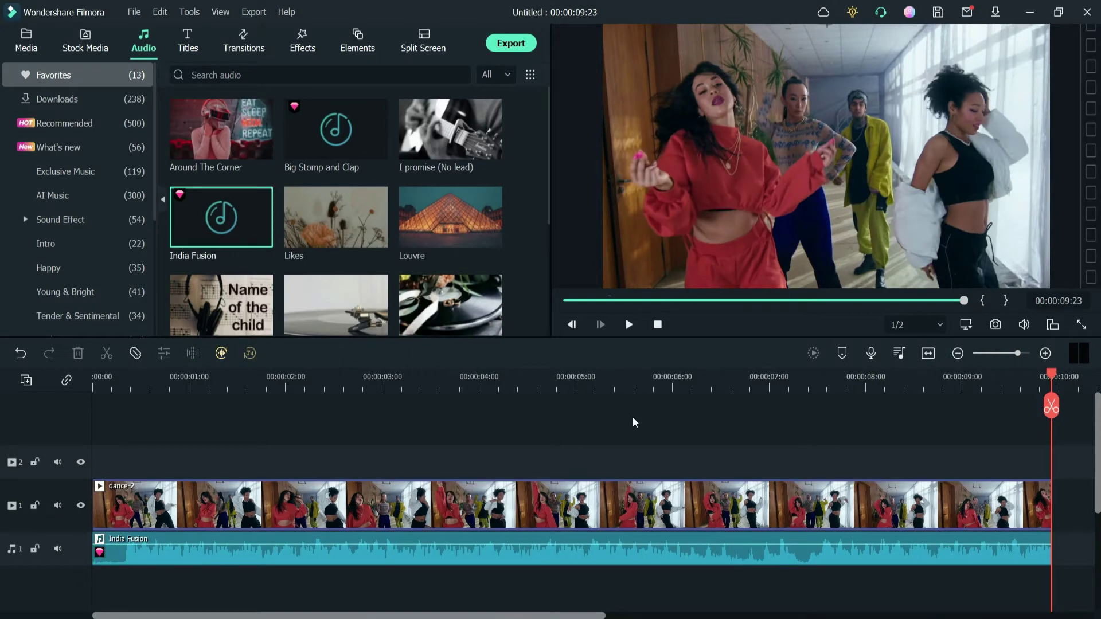
drag(1052, 375, 95, 379)
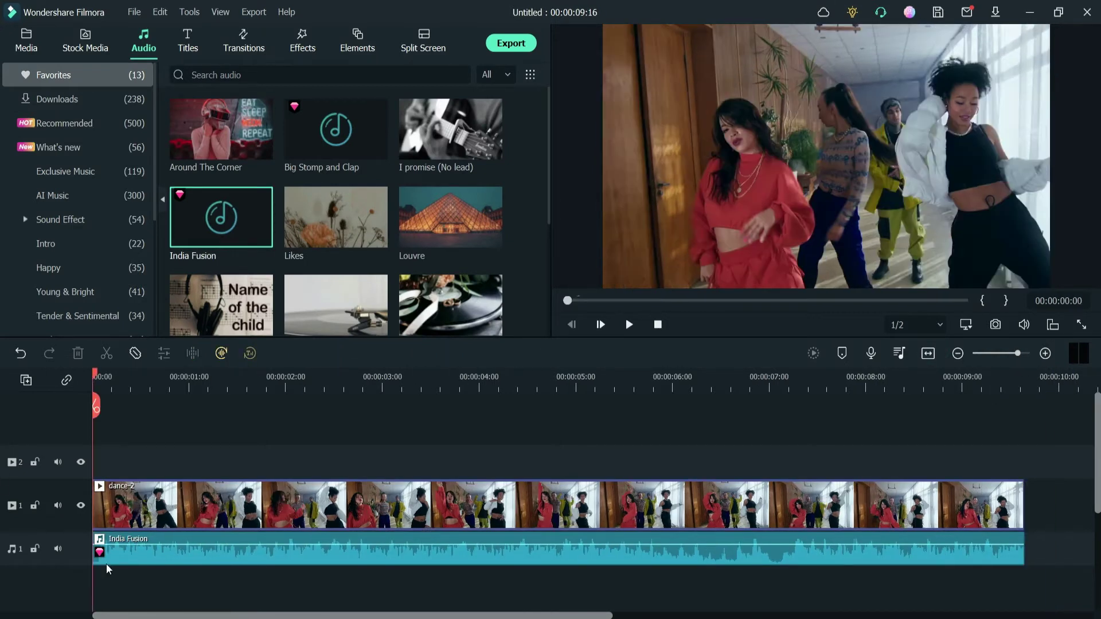
key(space)
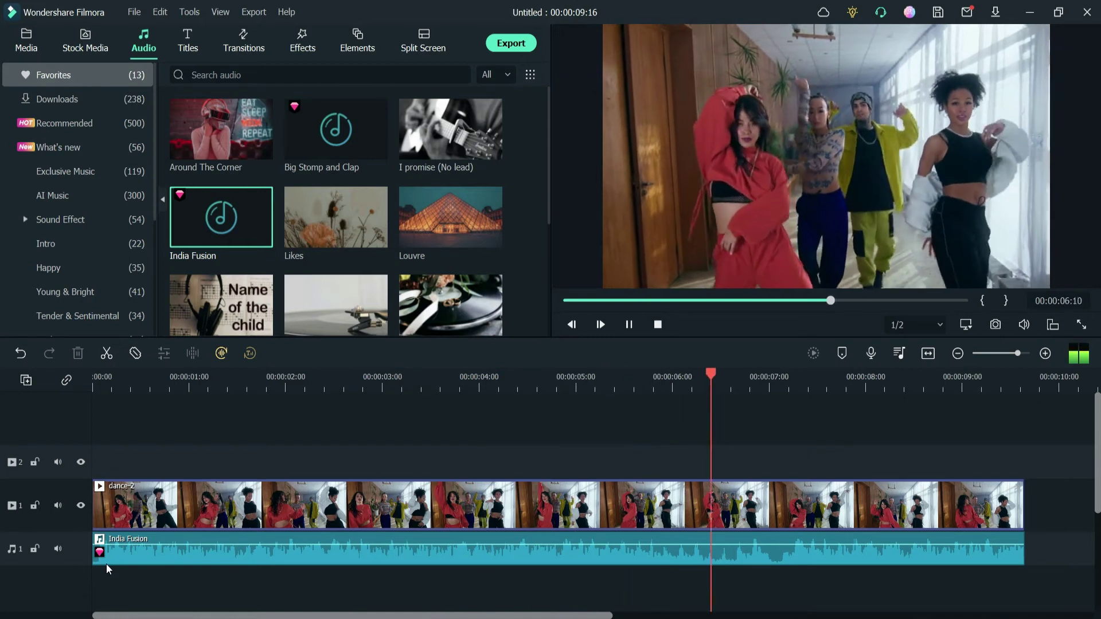
key(space)
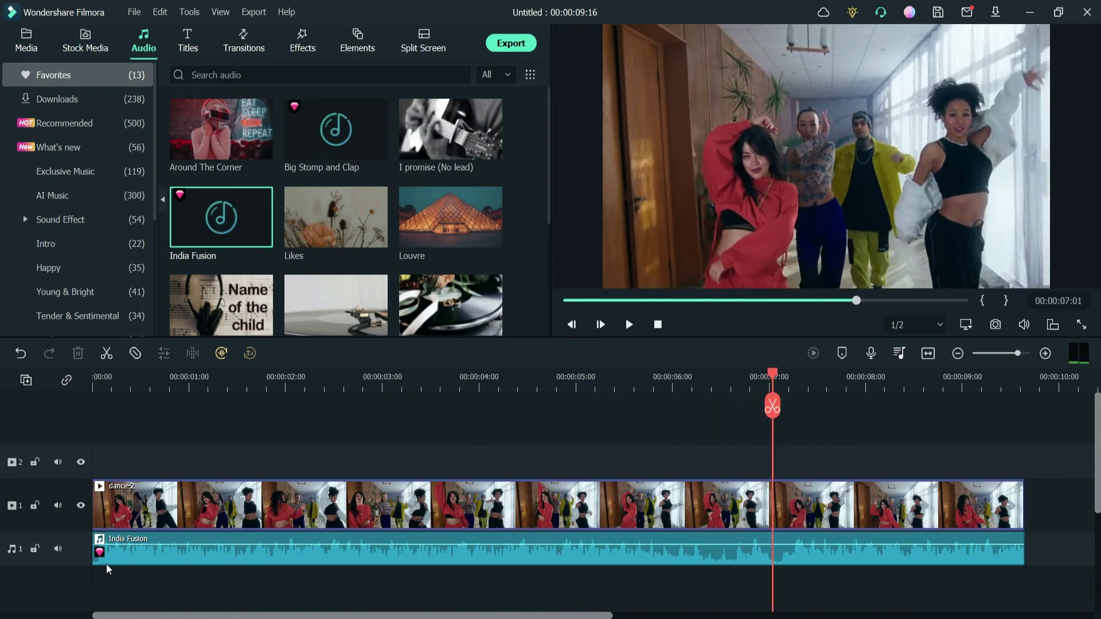
Cut video and music at 00:00:07:01 and delete everything after it
click(774, 407)
key(Delete)
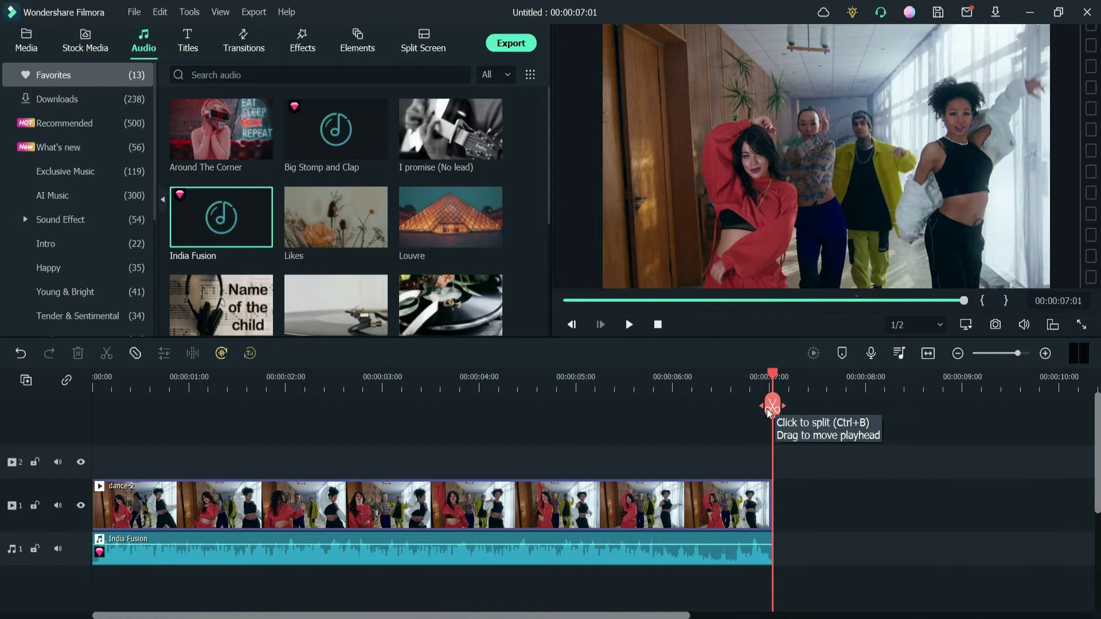
click(303, 43)
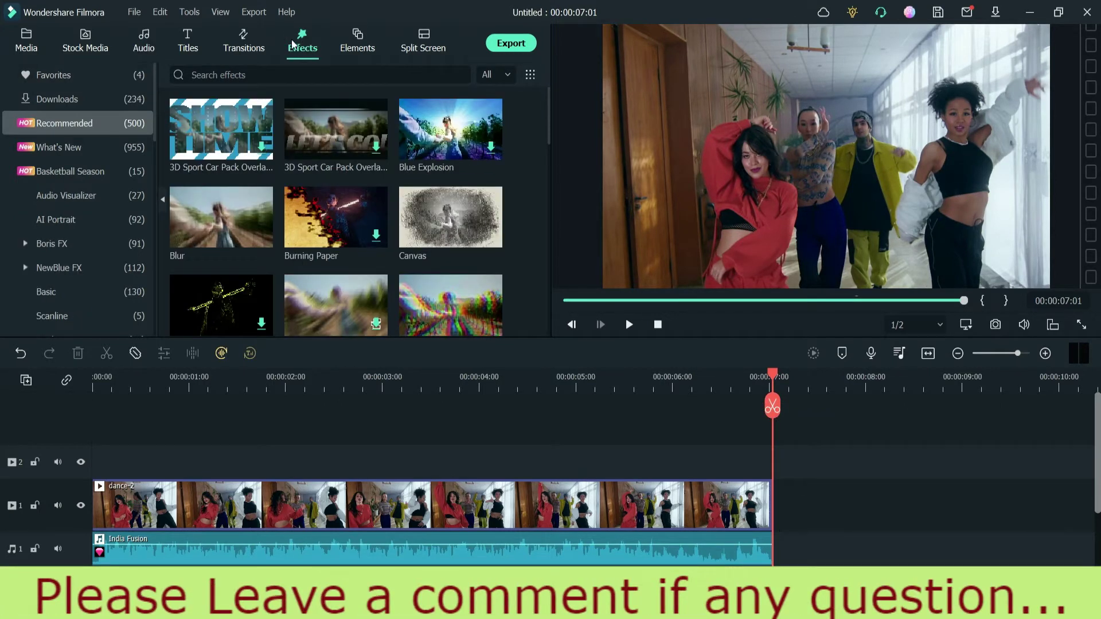
Scroll the effect categories and show the AR Stickers collection
drag(154, 101, 160, 175)
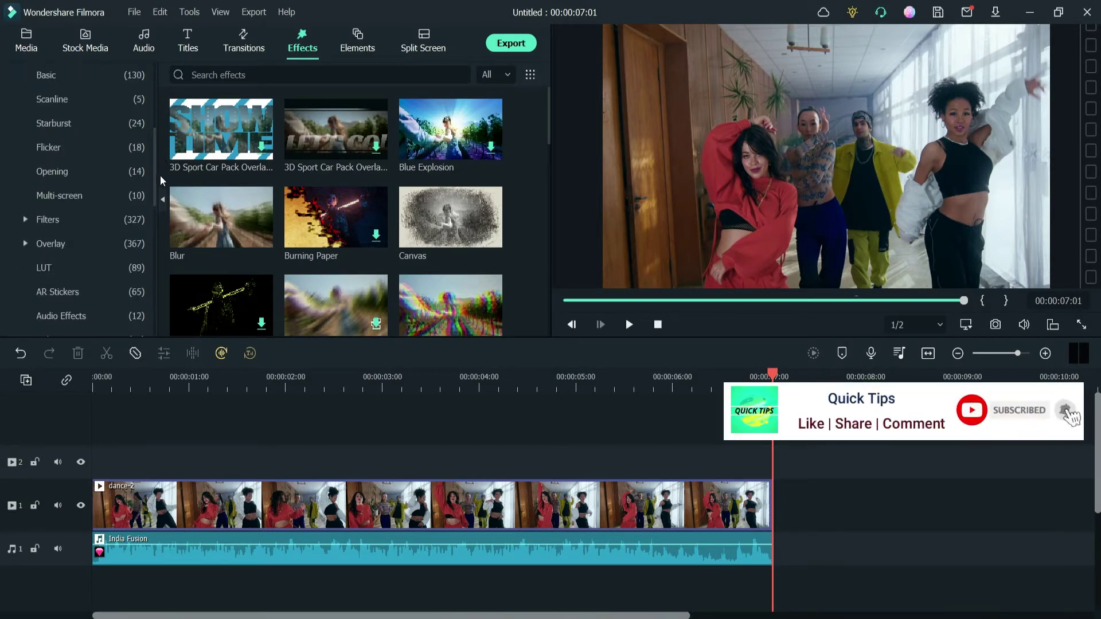
click(60, 293)
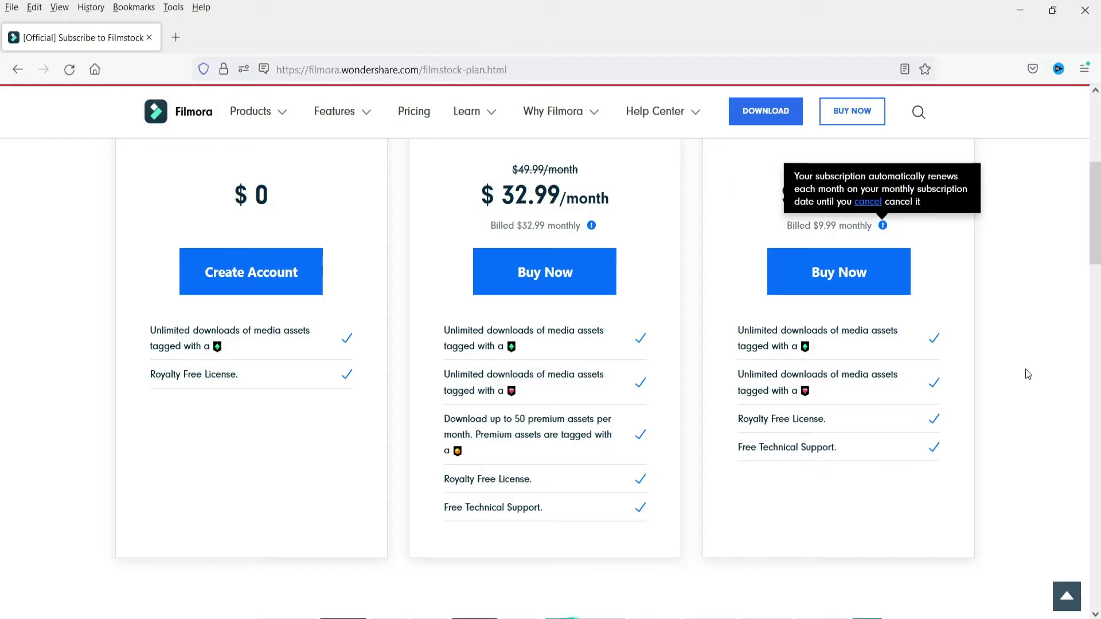
scroll(1027, 367, up, 5)
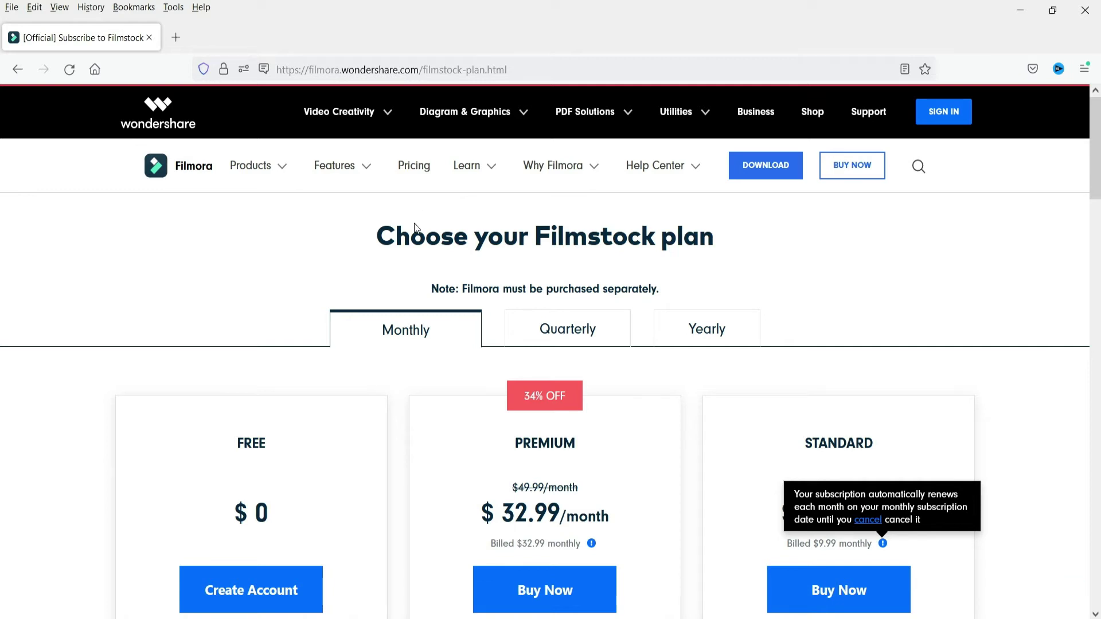
Review the Free, Premium and Standard Filmstock plans, dismissing the renewal tip
scroll(998, 339, down, 4)
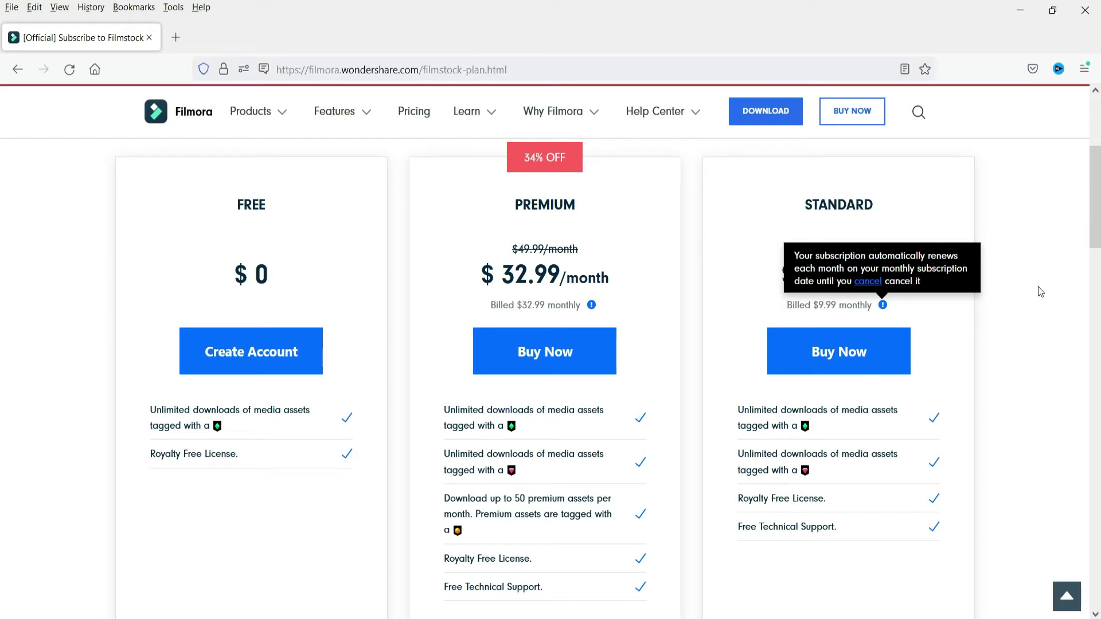
scroll(1040, 282, down, 1)
scroll(1042, 281, up, 3)
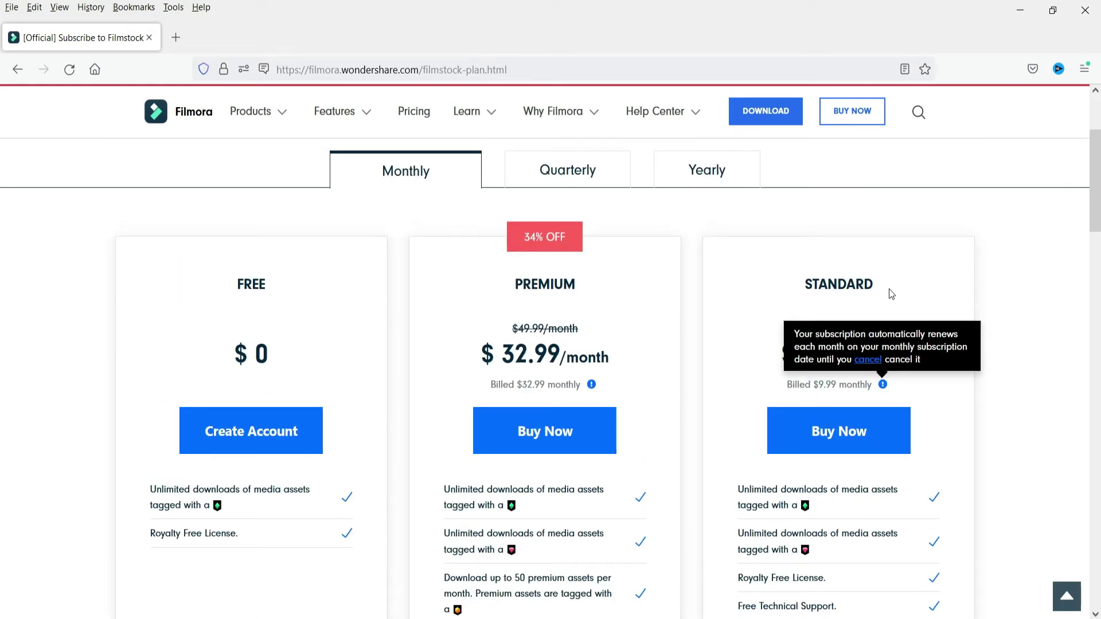
click(1019, 381)
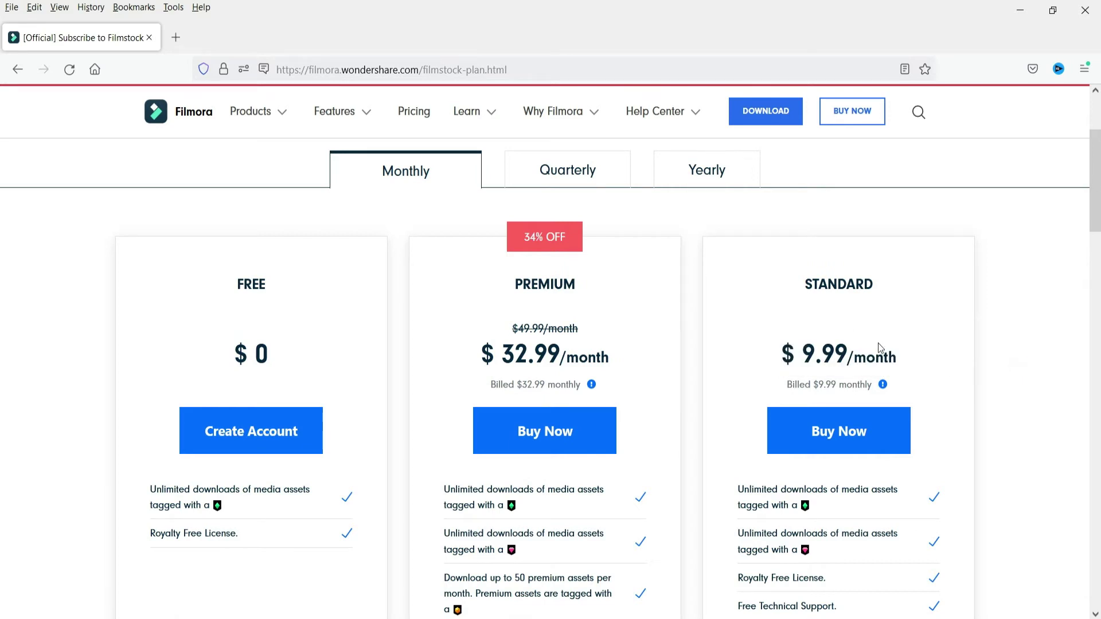
scroll(996, 346, down, 3)
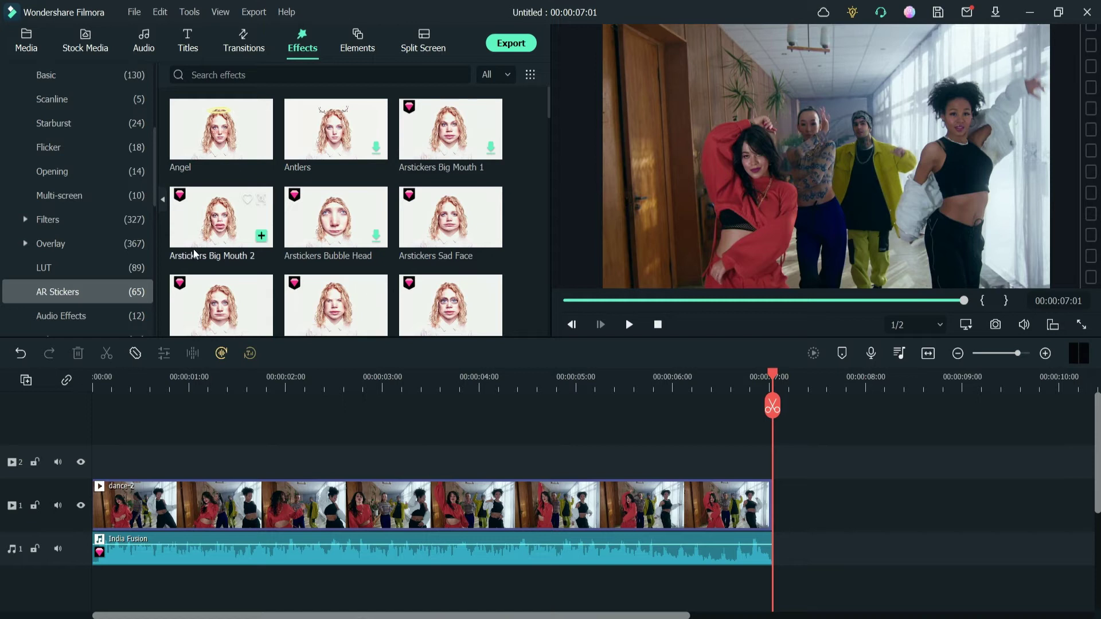
Place Arstickers Toad Face on track 2 and stretch it to end at 00:00:07:01
scroll(549, 119, down, 1)
scroll(550, 117, down, 3)
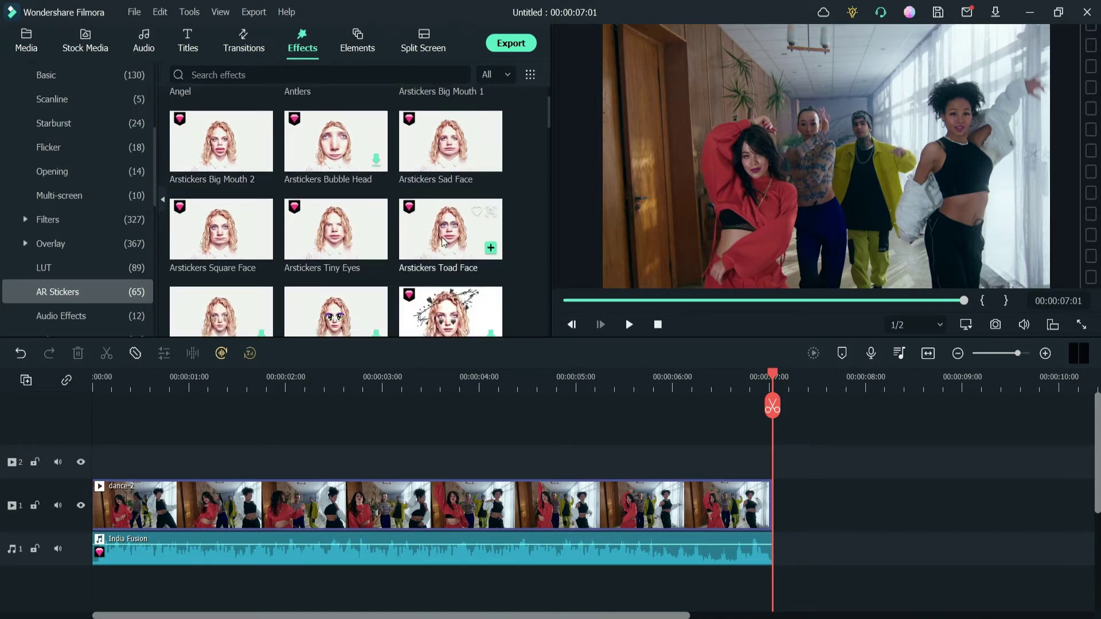
drag(450, 233, 95, 465)
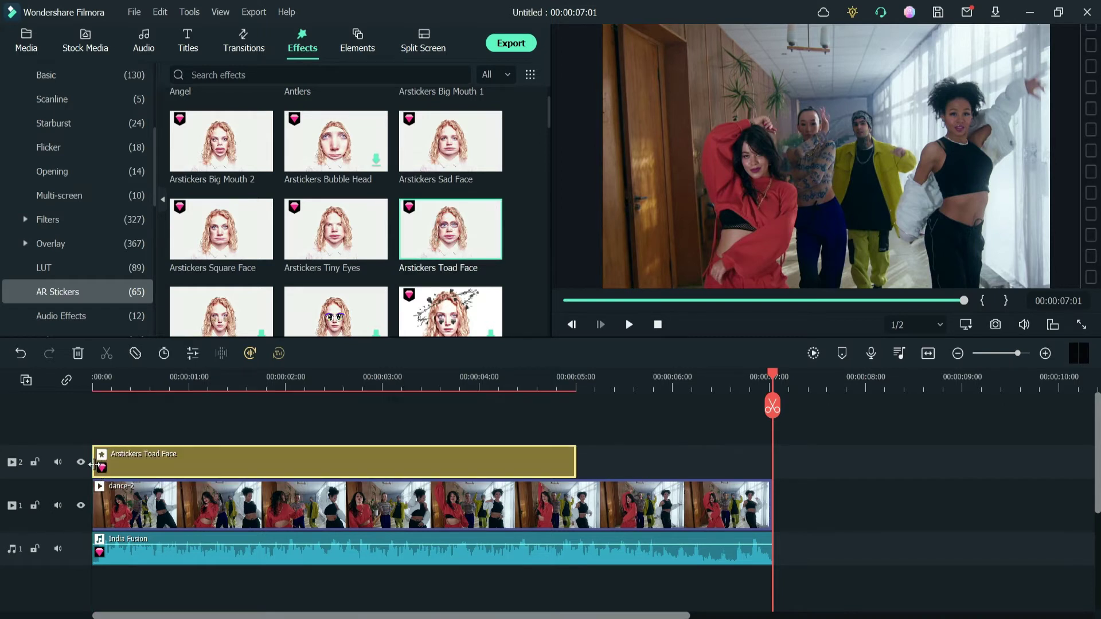
click(182, 383)
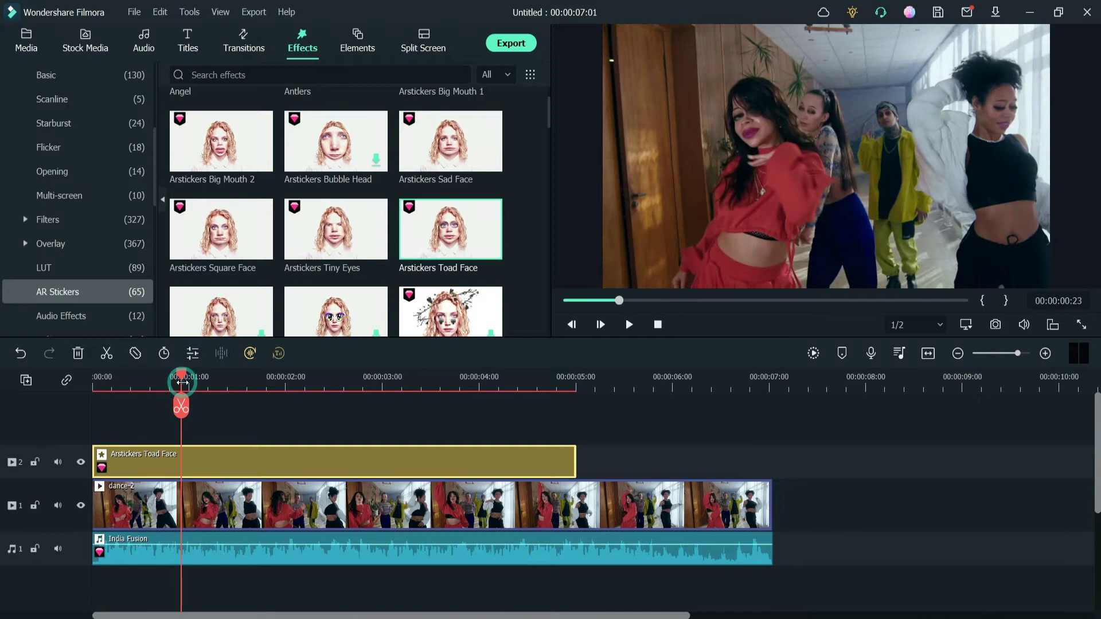
drag(575, 461, 772, 459)
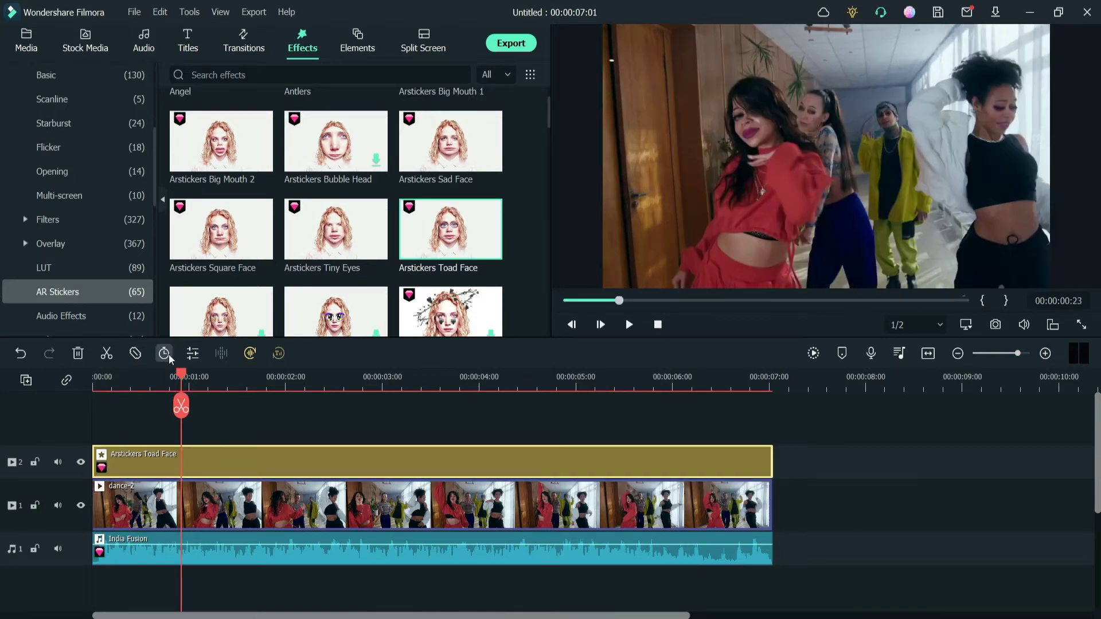
Preview the Toad Face sticker, comparing playback with its track hidden and shown
key(Home)
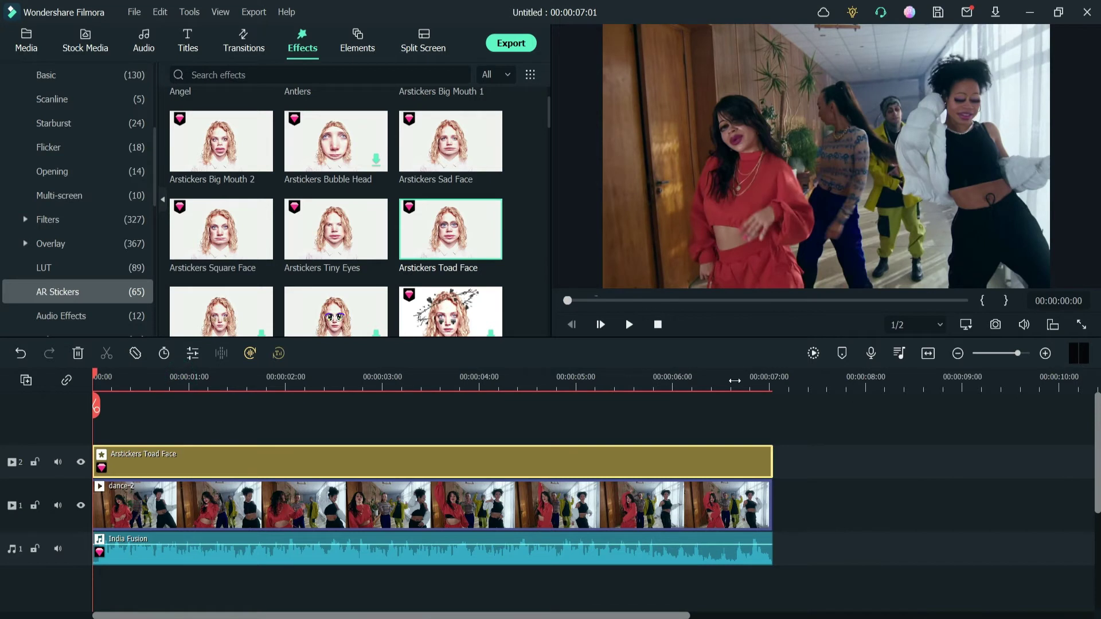
key(space)
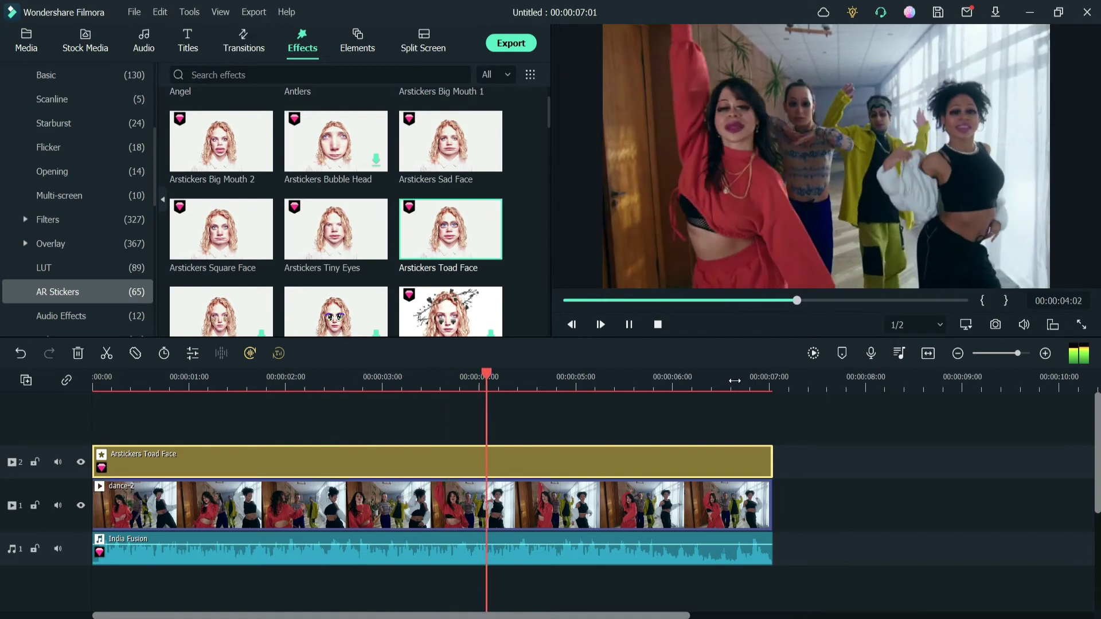
key(space)
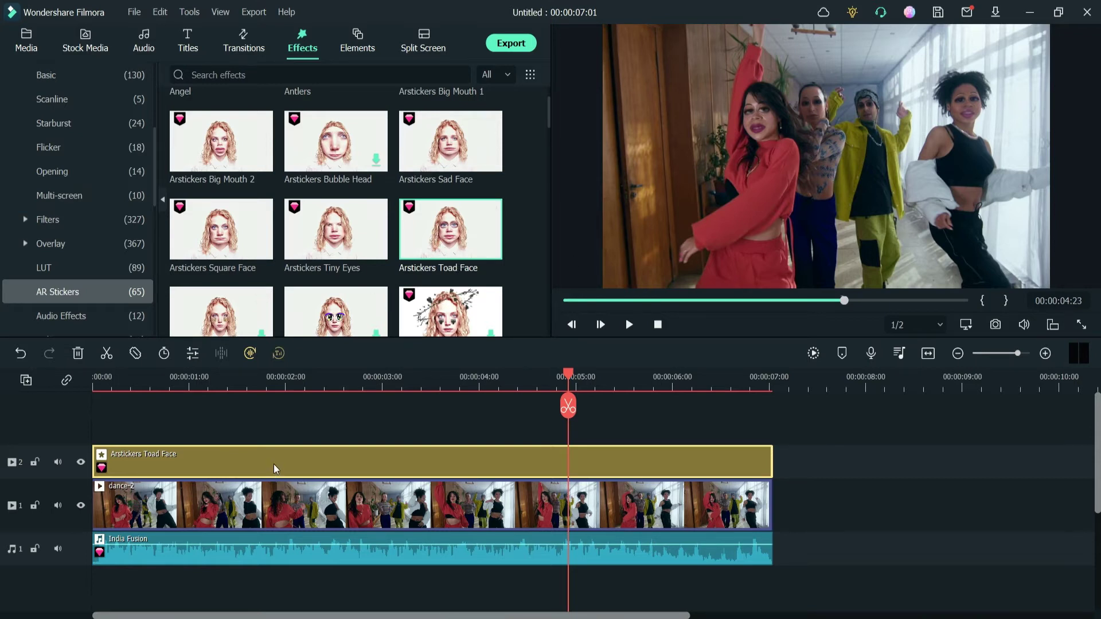
click(81, 463)
drag(569, 374, 339, 378)
key(space)
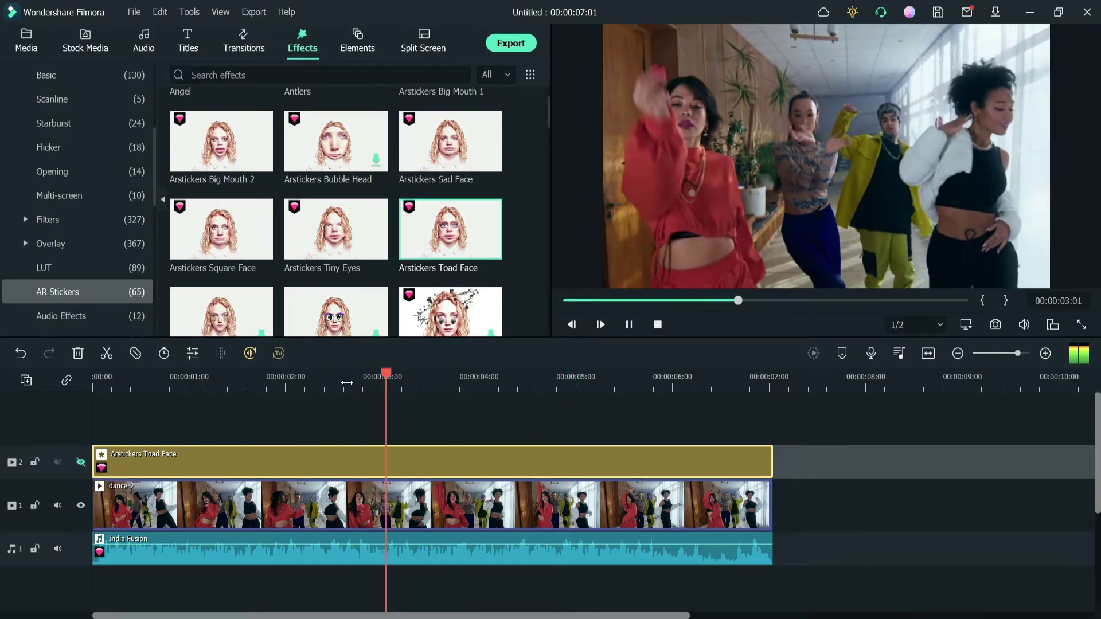
key(space)
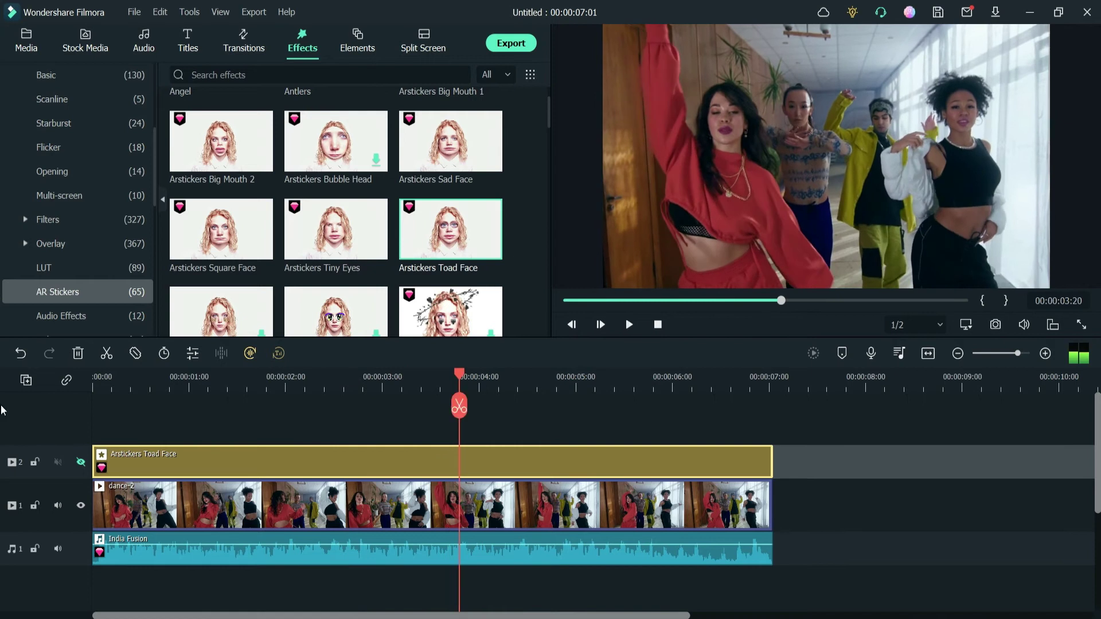
click(81, 464)
key(space)
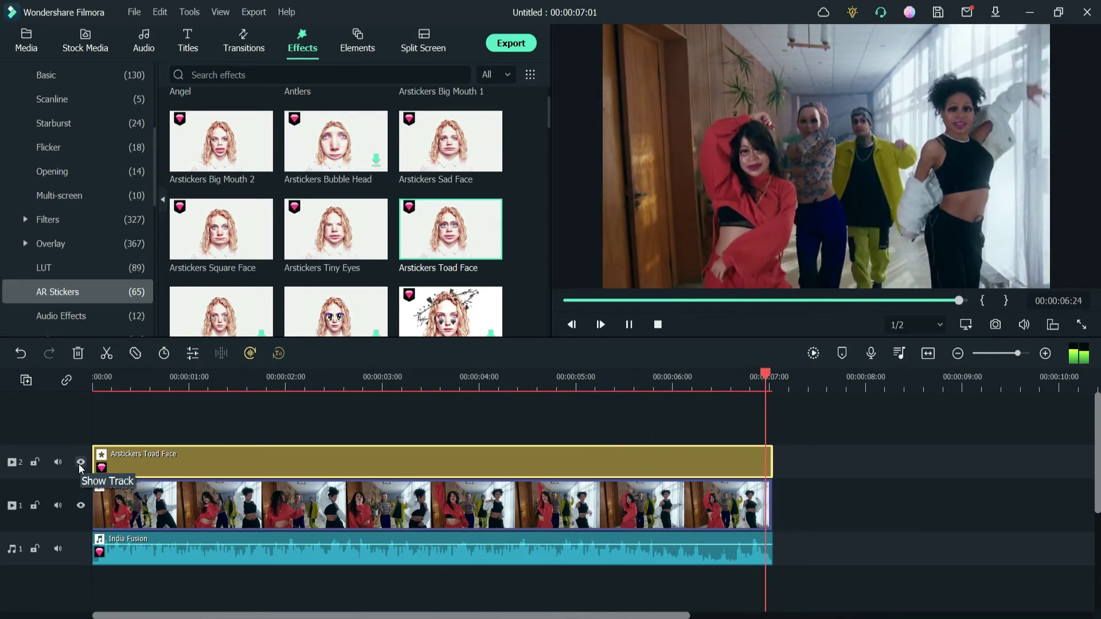
key(space)
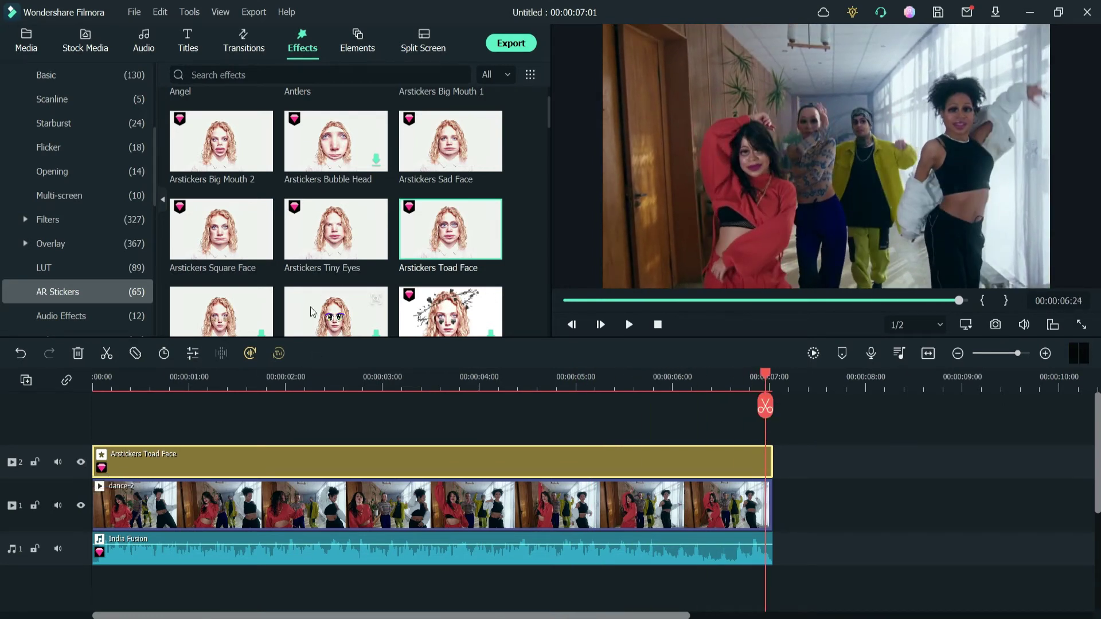
Swap Toad Face for the Arstickers Tiny Eyes sticker on track 2 and preview it
key(Delete)
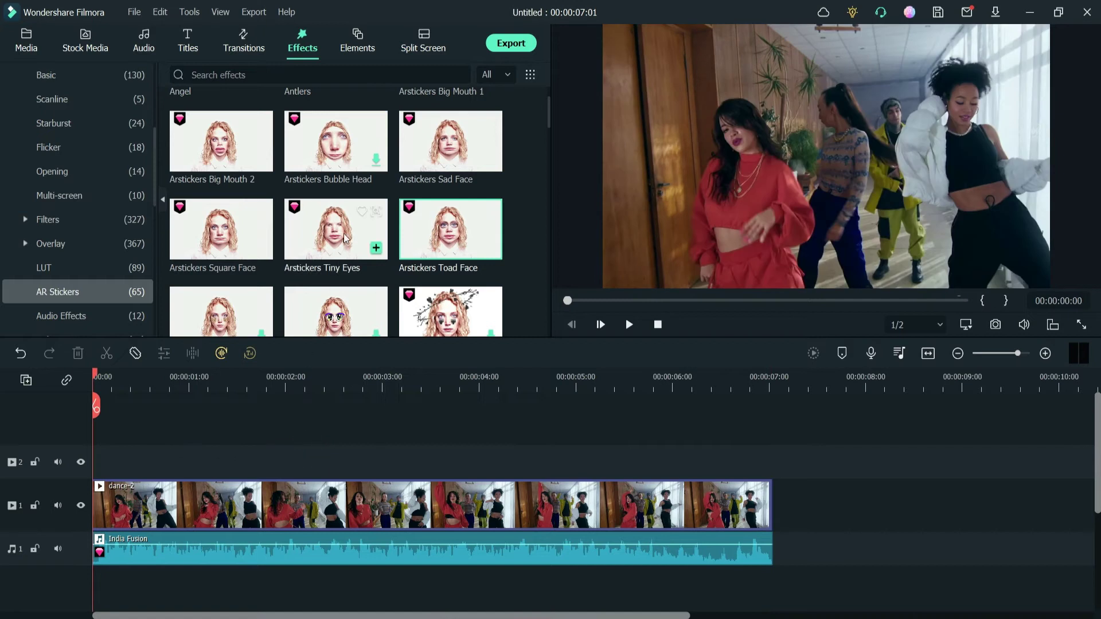
drag(339, 229, 93, 457)
key(space)
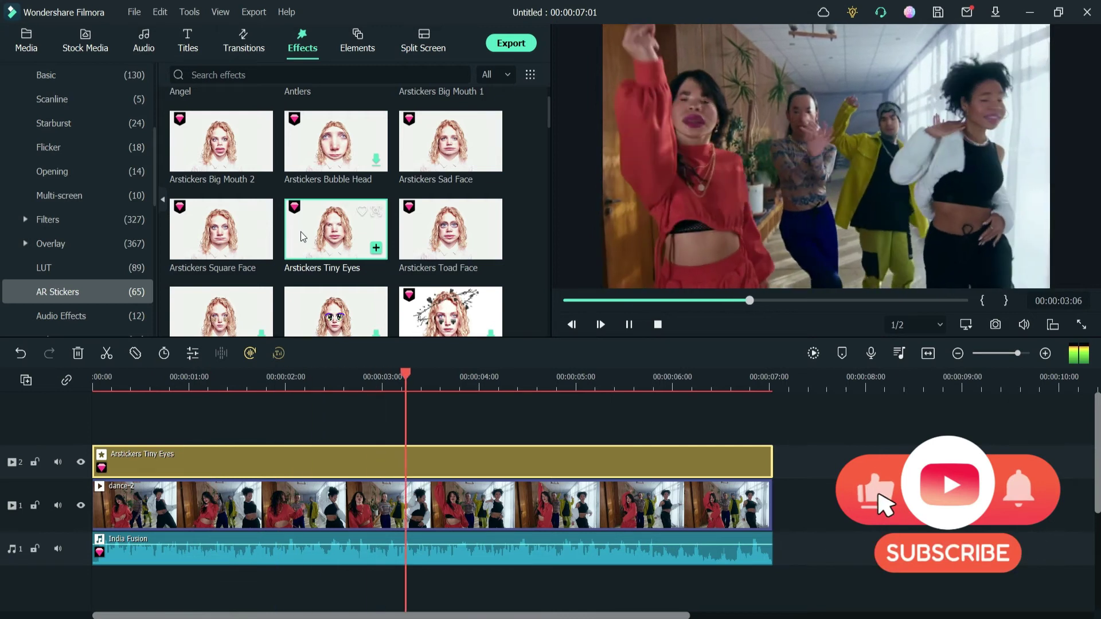
key(space)
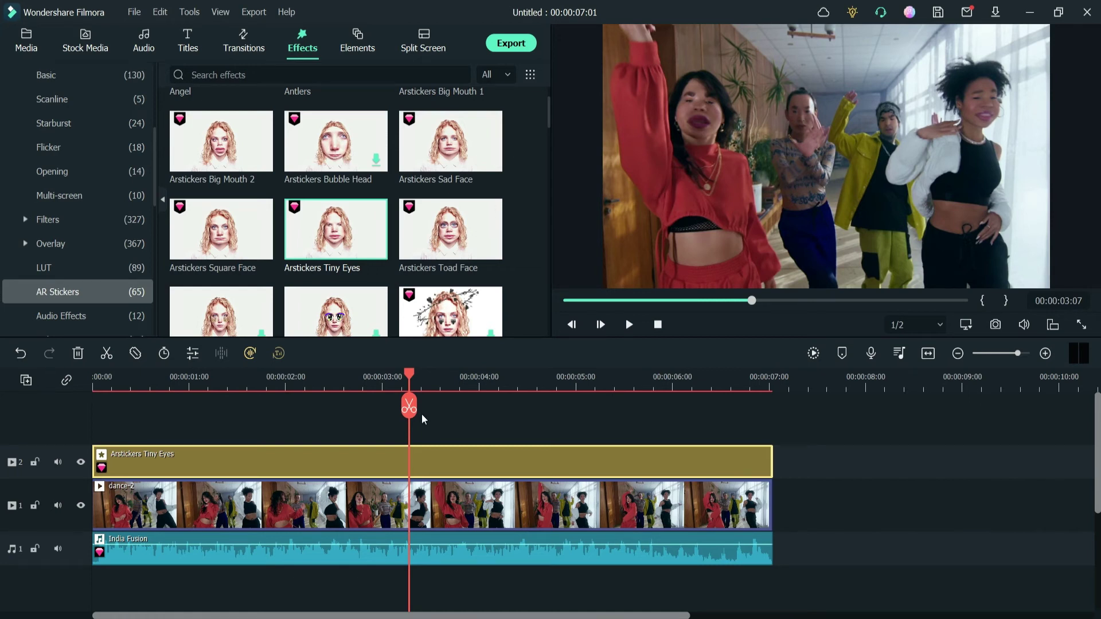
Toggle Tiny Eyes visibility, replay from the start, then delete the sticker
click(80, 464)
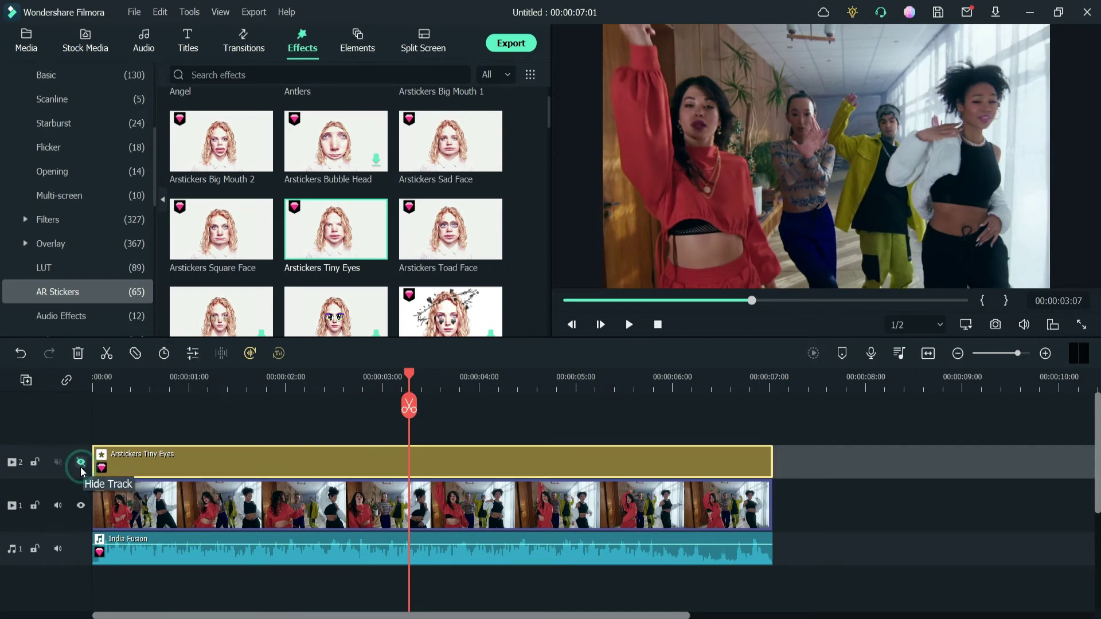
click(79, 464)
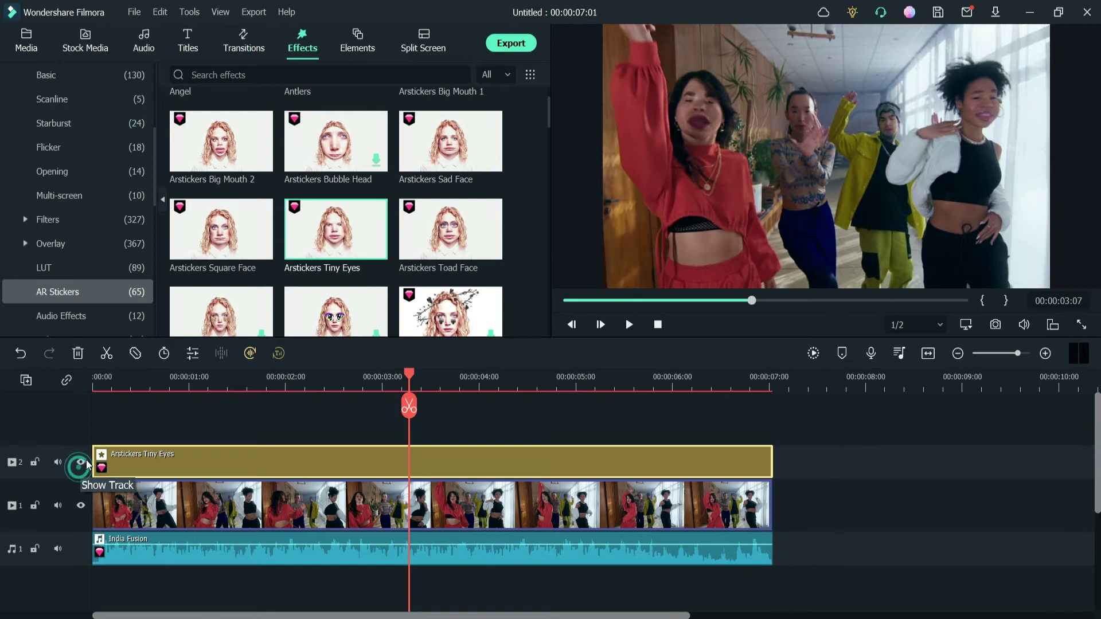
click(97, 382)
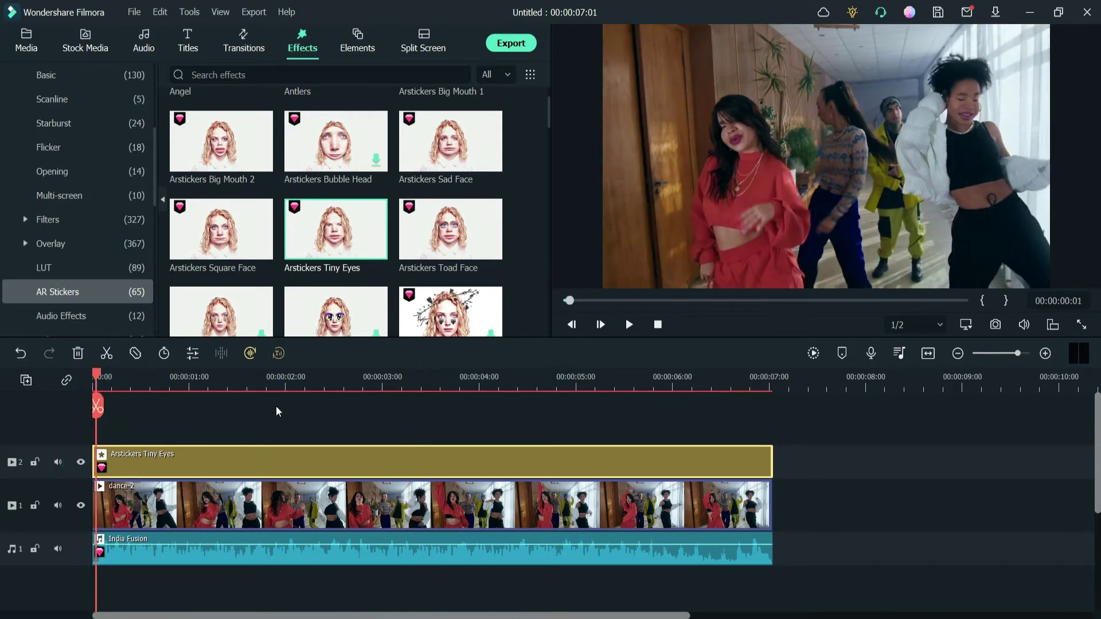
key(space)
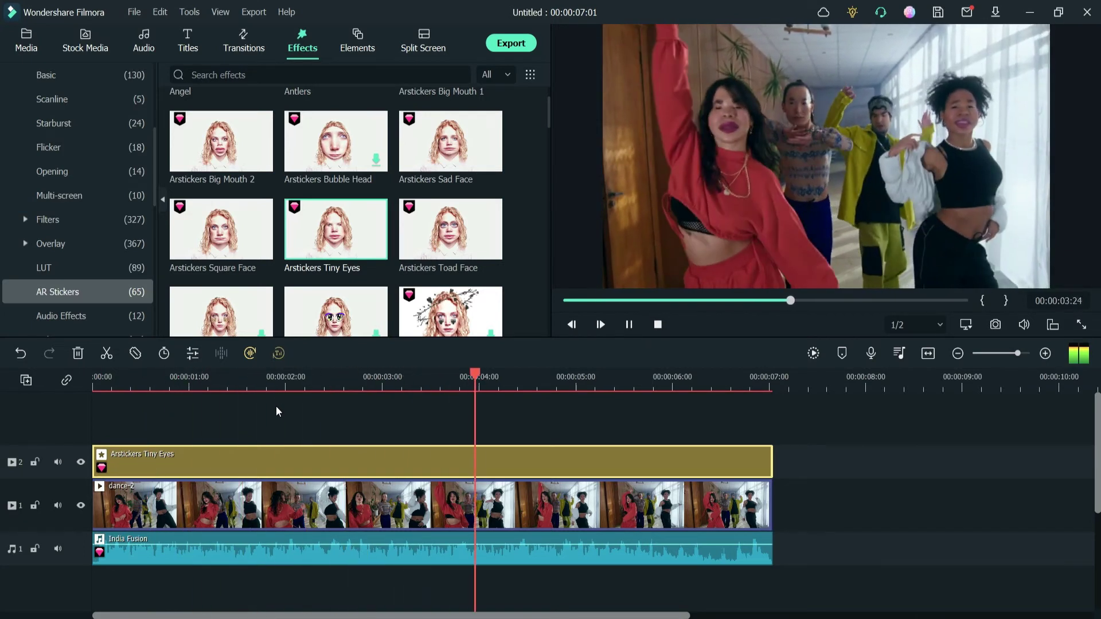
click(571, 458)
key(Delete)
Add Arstickers Square Face on track 2, preview it, then delete dance-2 from track 1
drag(218, 230, 60, 459)
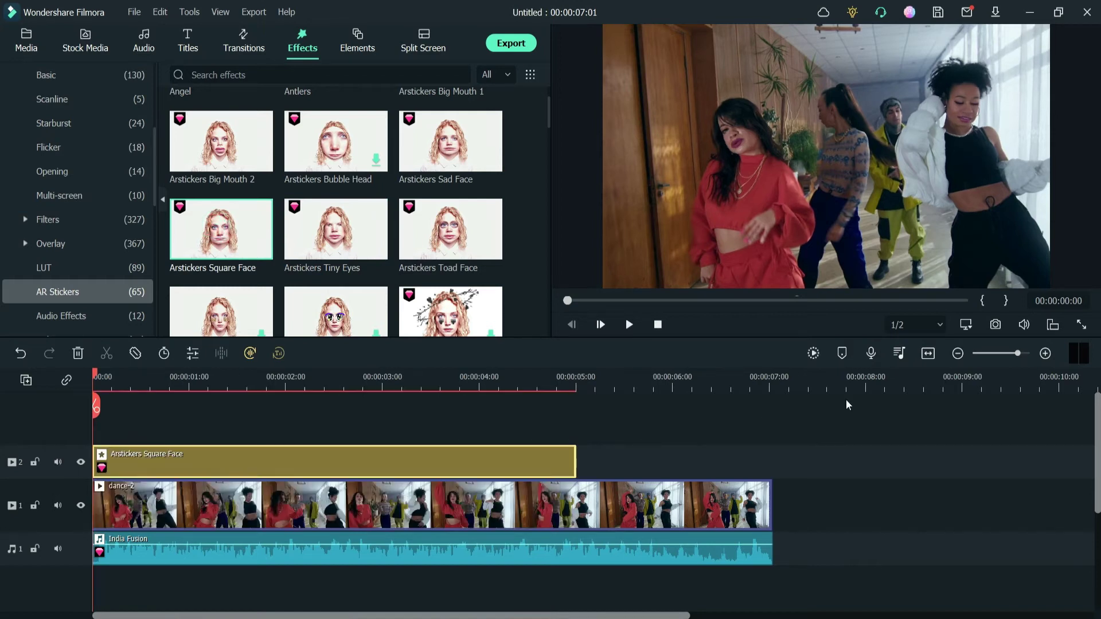
key(space)
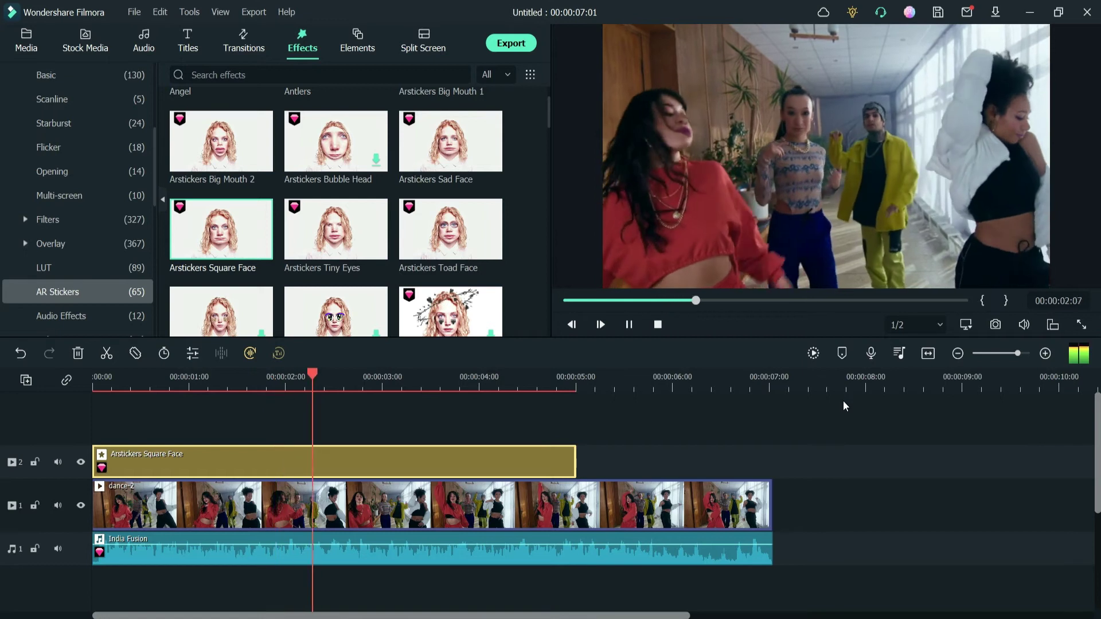
key(space)
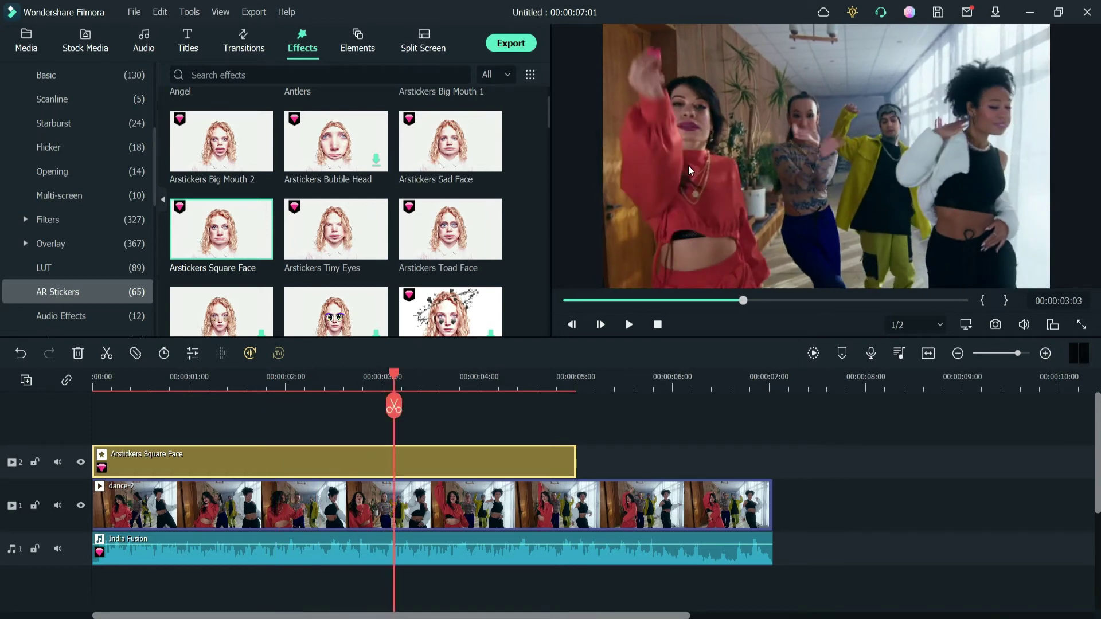
key(space)
click(353, 519)
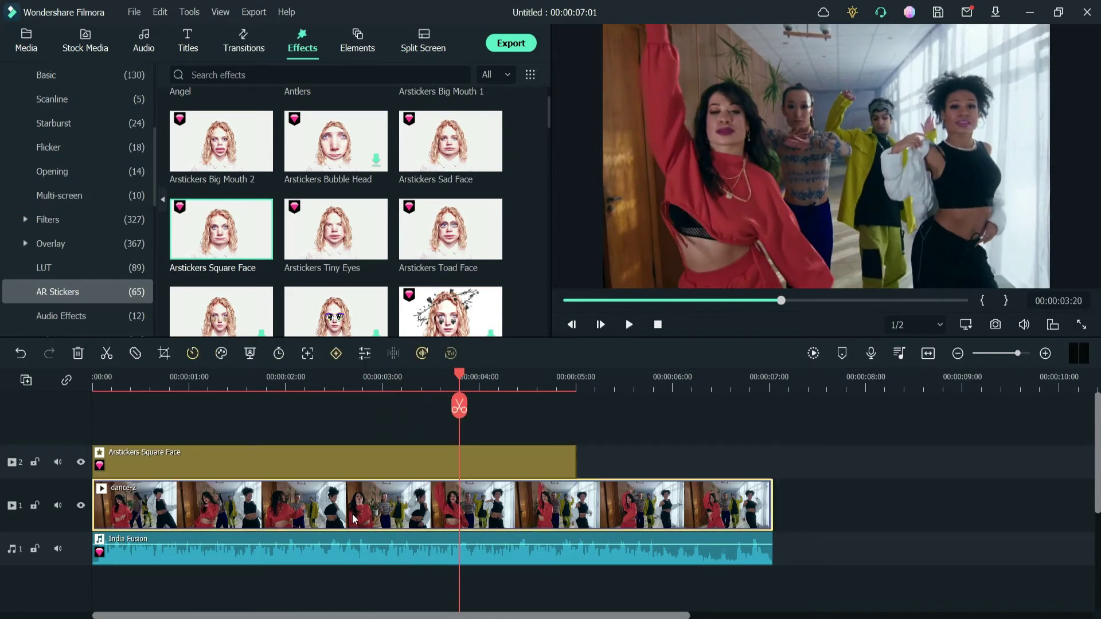
key(Delete)
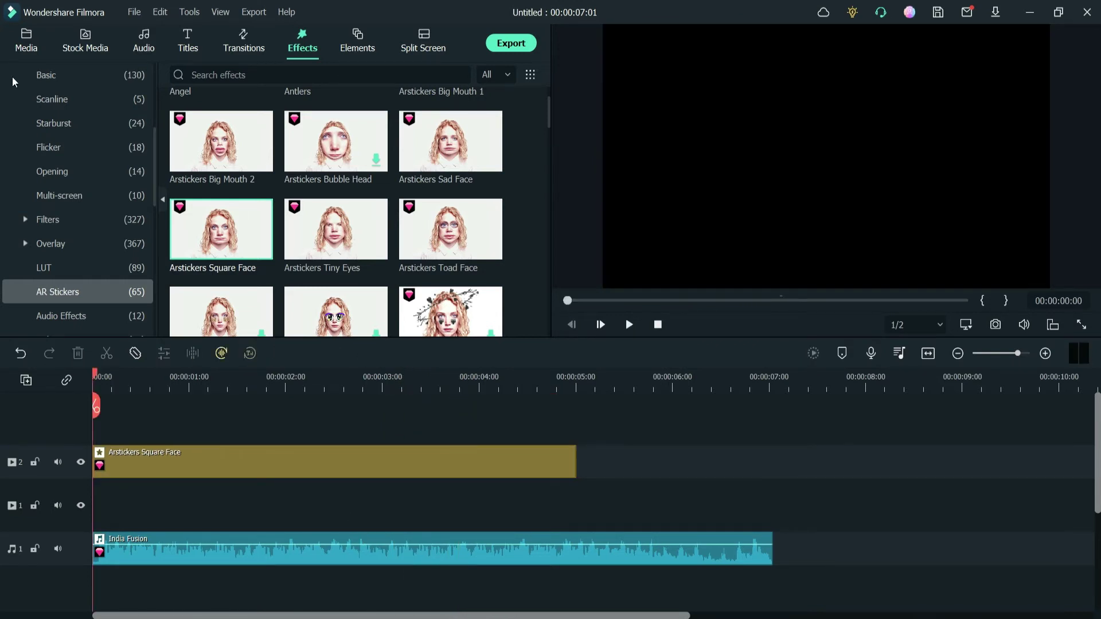
Add dance-3 to the video track and trim off the part running past 7:01
click(26, 40)
drag(450, 129, 75, 519)
click(580, 377)
drag(583, 377, 775, 384)
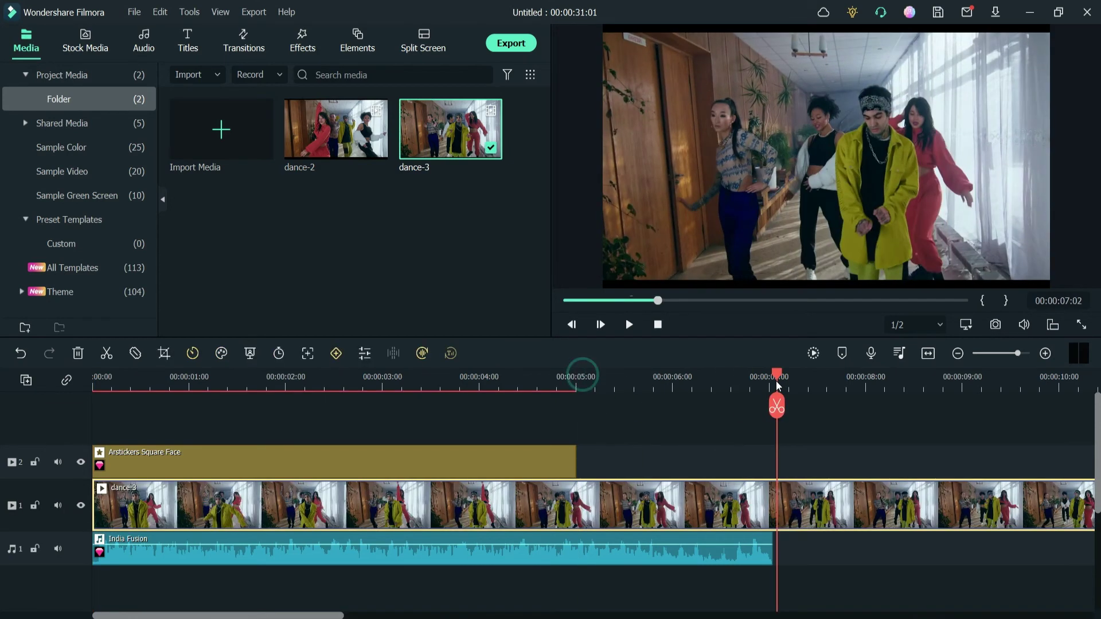
click(771, 405)
key(Delete)
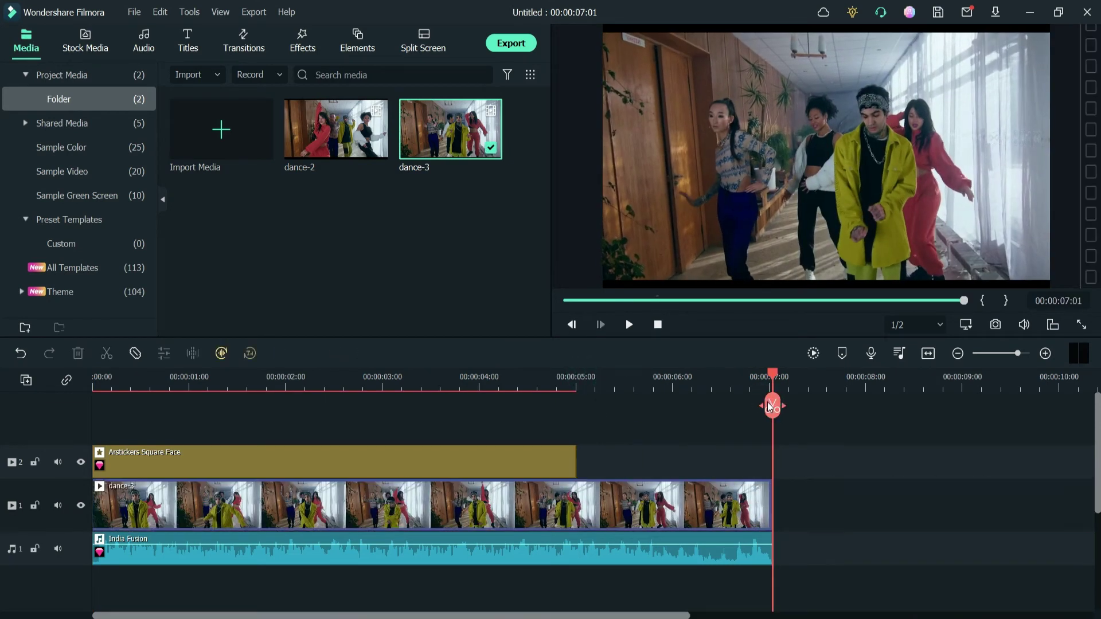
Scale the dance-3 clip up to 146% in its transform settings
click(390, 385)
double_click(367, 503)
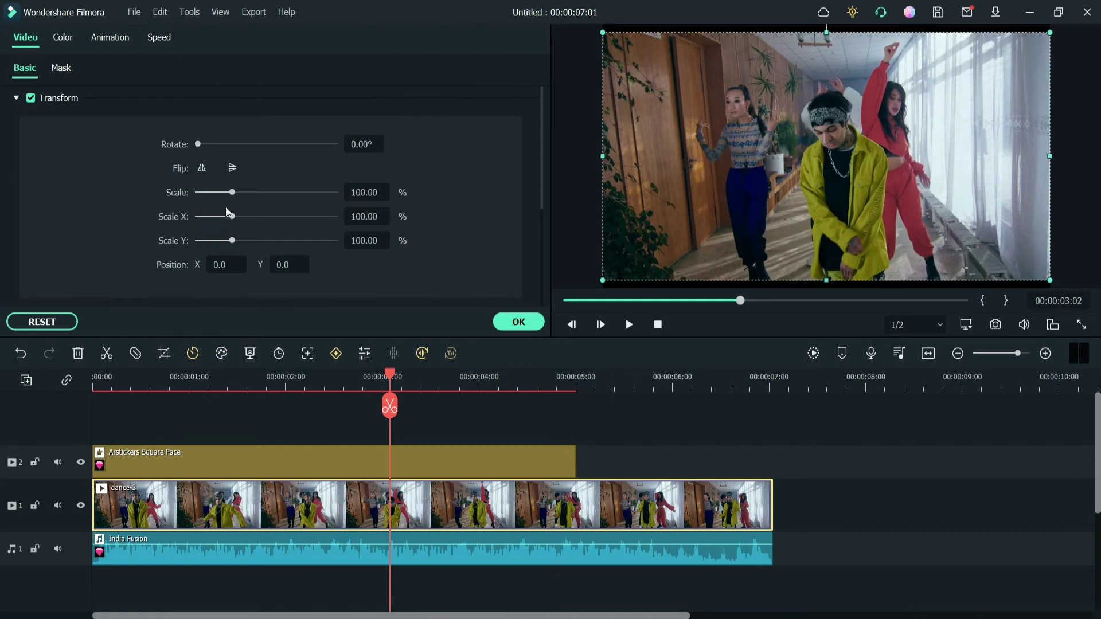
drag(233, 196, 248, 198)
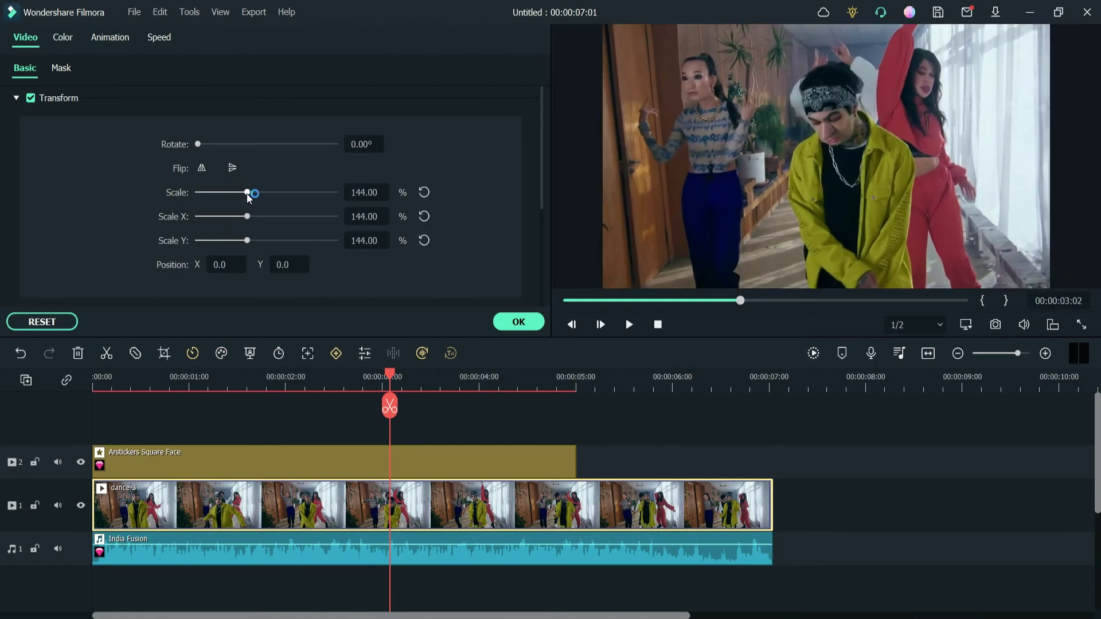
click(519, 322)
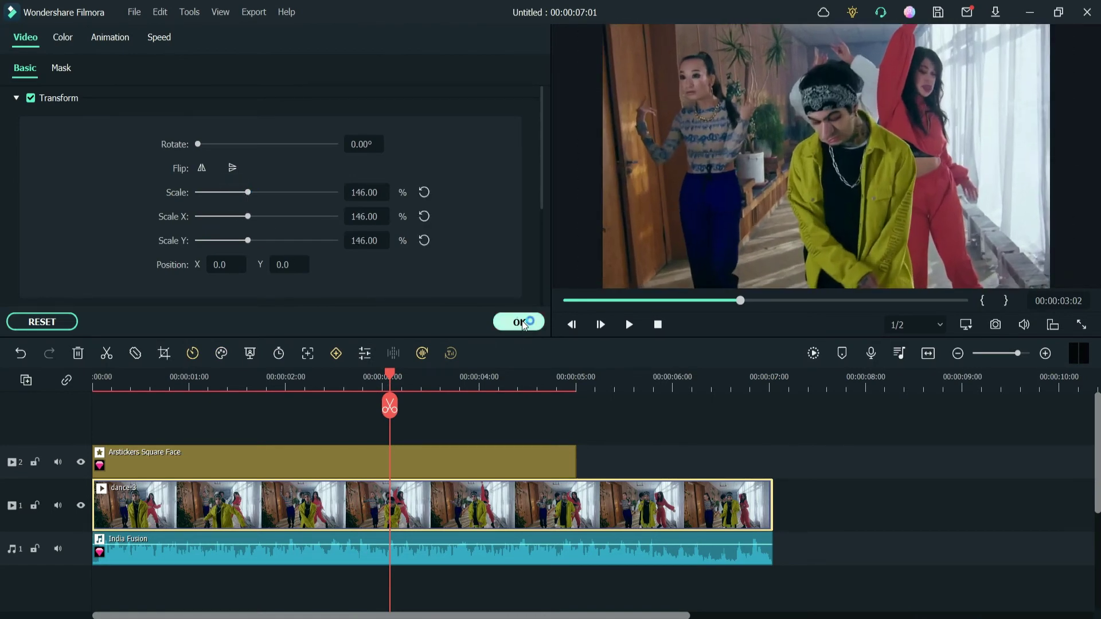
Preview the scaled clip from the start, then bring up the AR Stickers library
drag(374, 398, 52, 407)
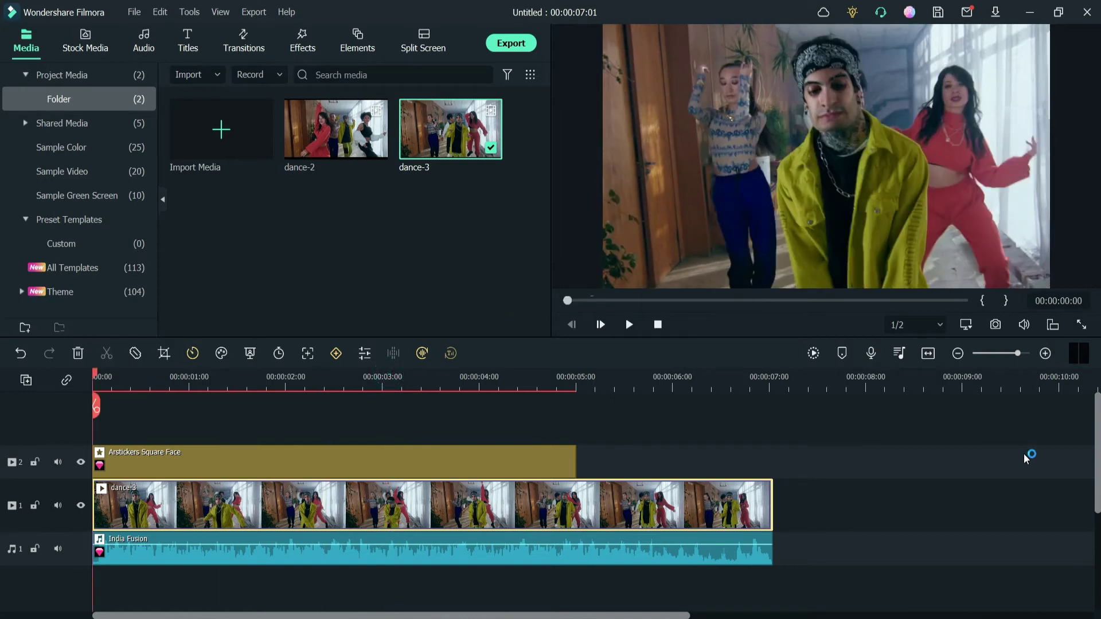
key(space)
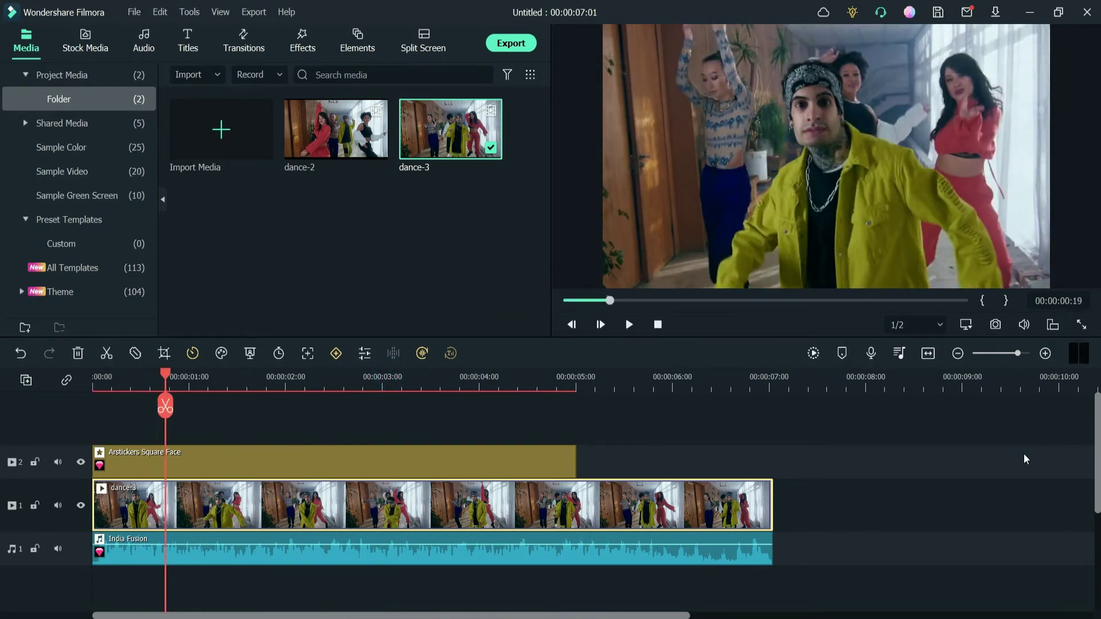
key(space)
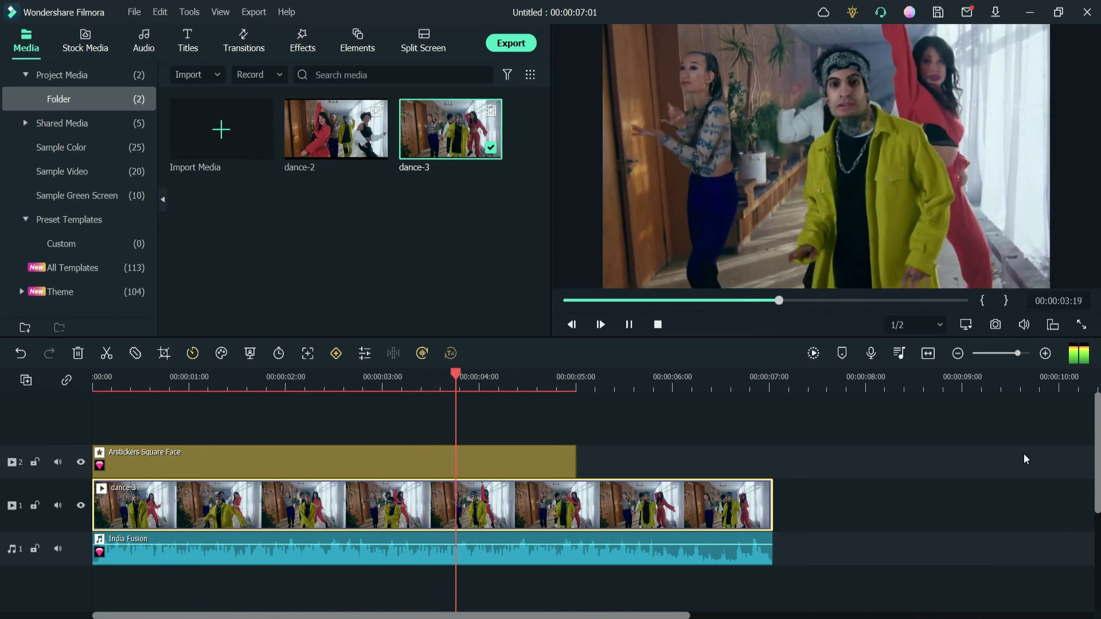
key(space)
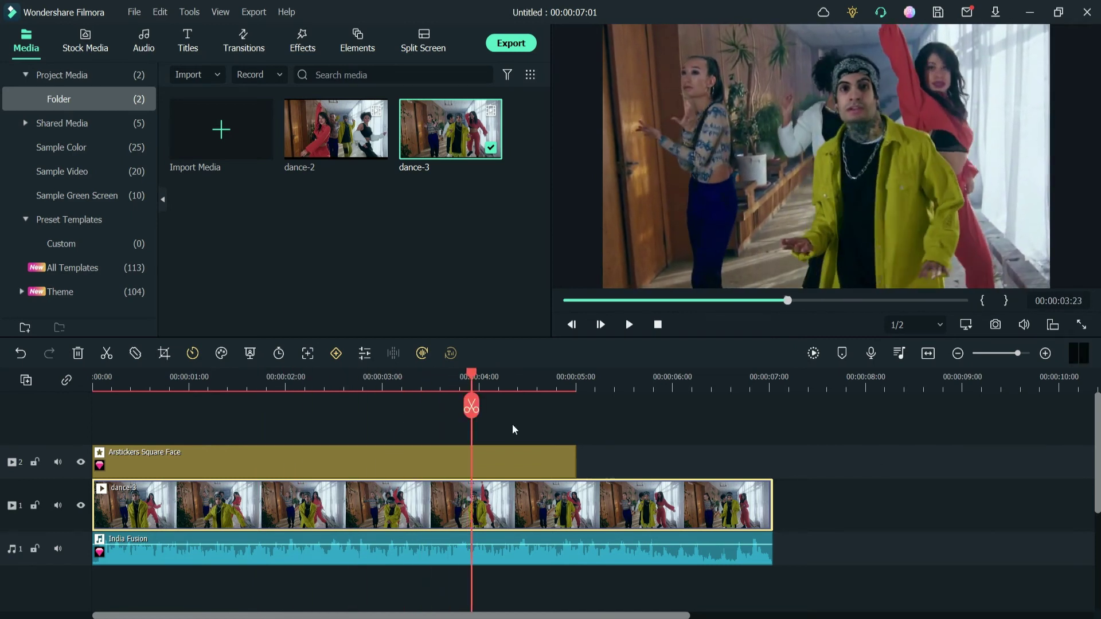
click(302, 41)
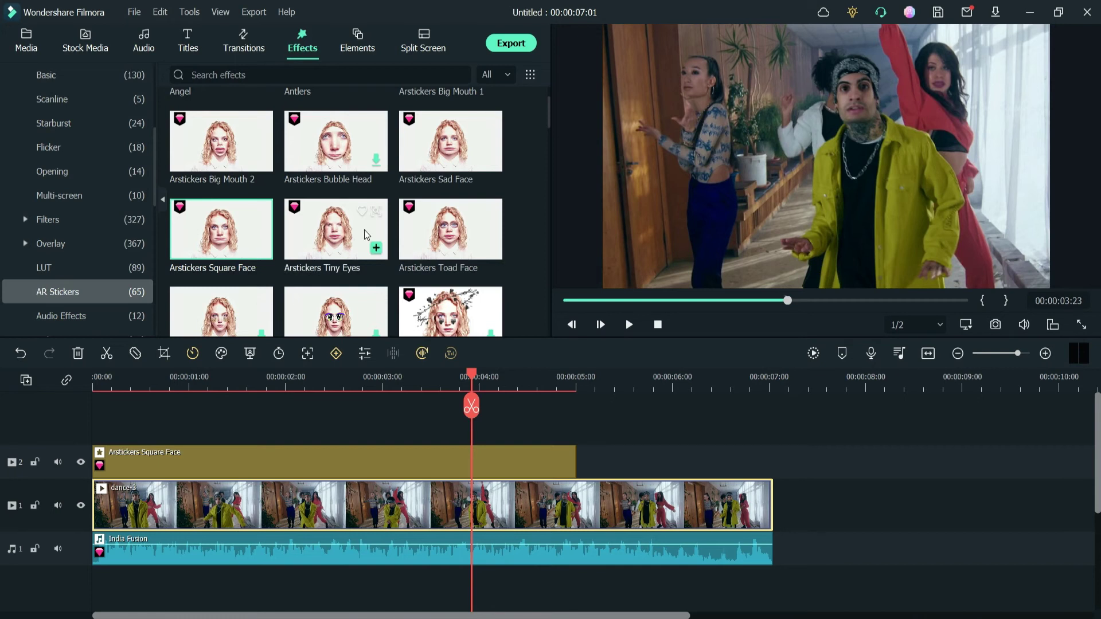
Replace the Square Face sticker on track 2 with Arstickers Big Mouth 2
click(218, 152)
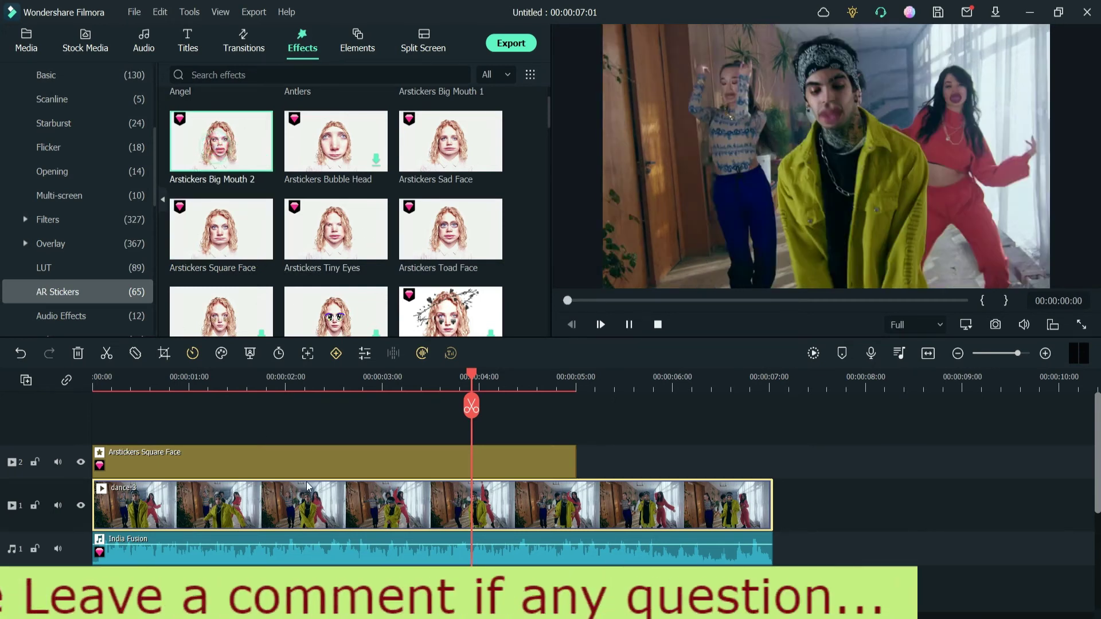
click(310, 463)
key(Delete)
drag(221, 143, 95, 461)
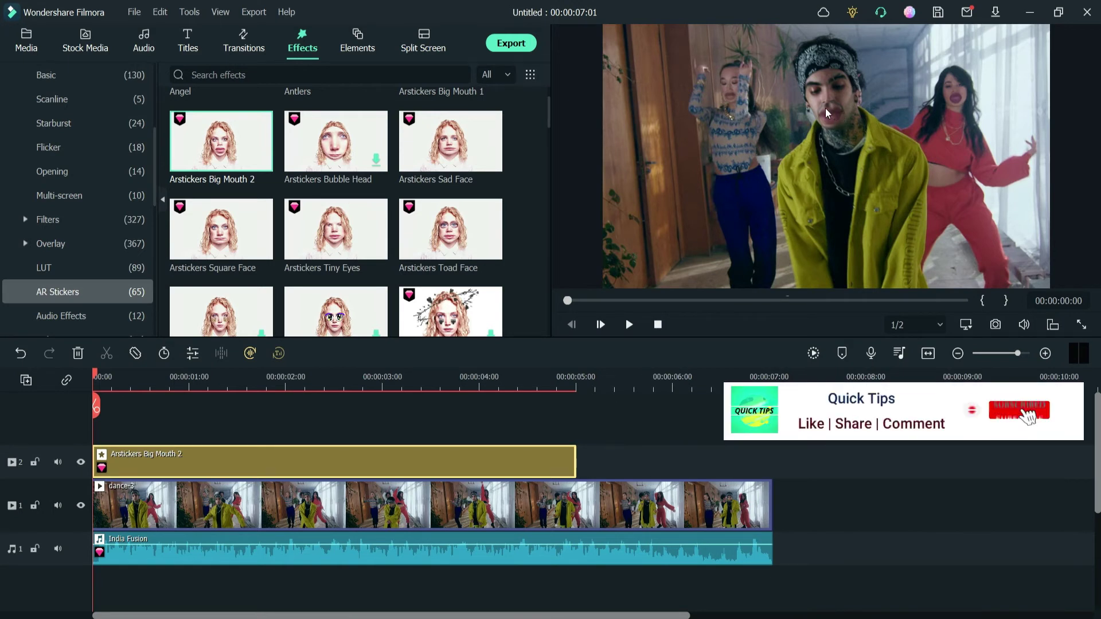
Preview the Big Mouth 2 sticker, then delete it from the timeline
key(space)
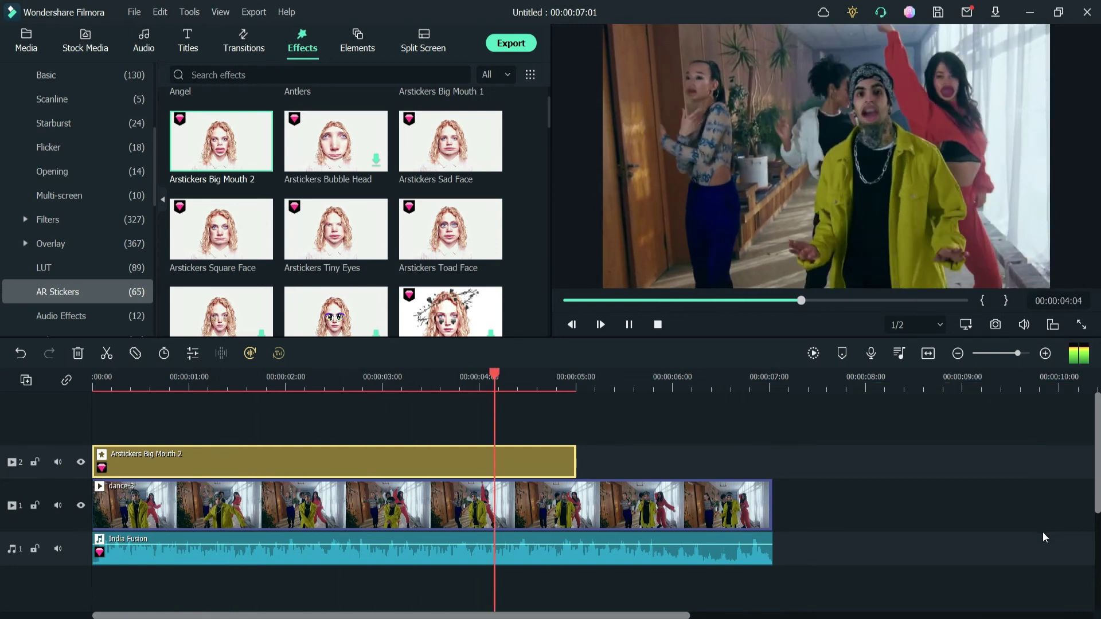
key(space)
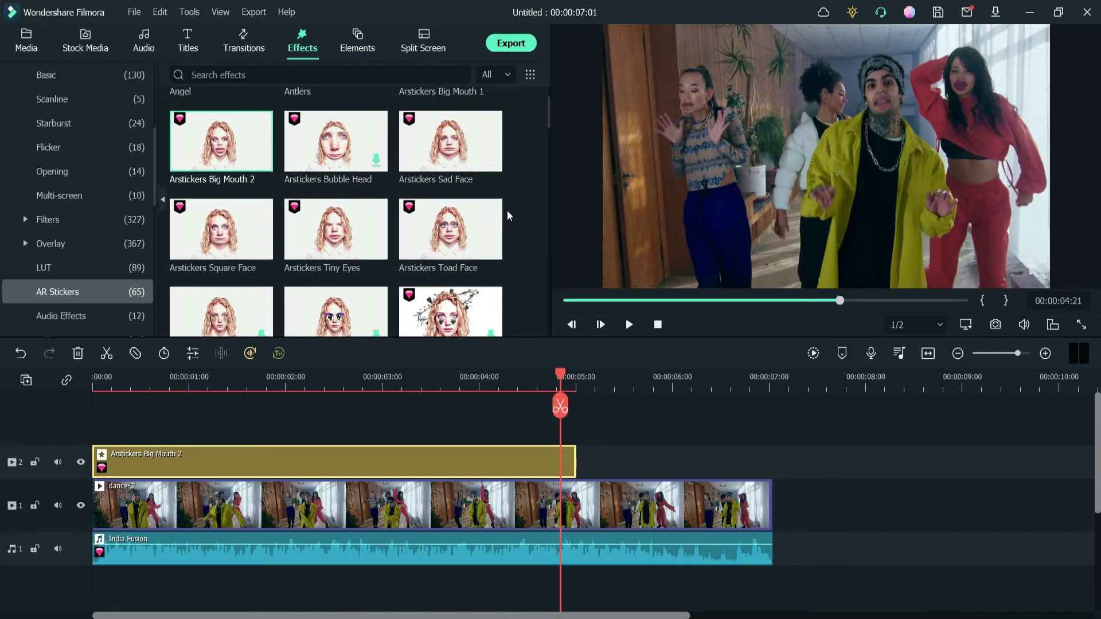
drag(549, 124, 548, 94)
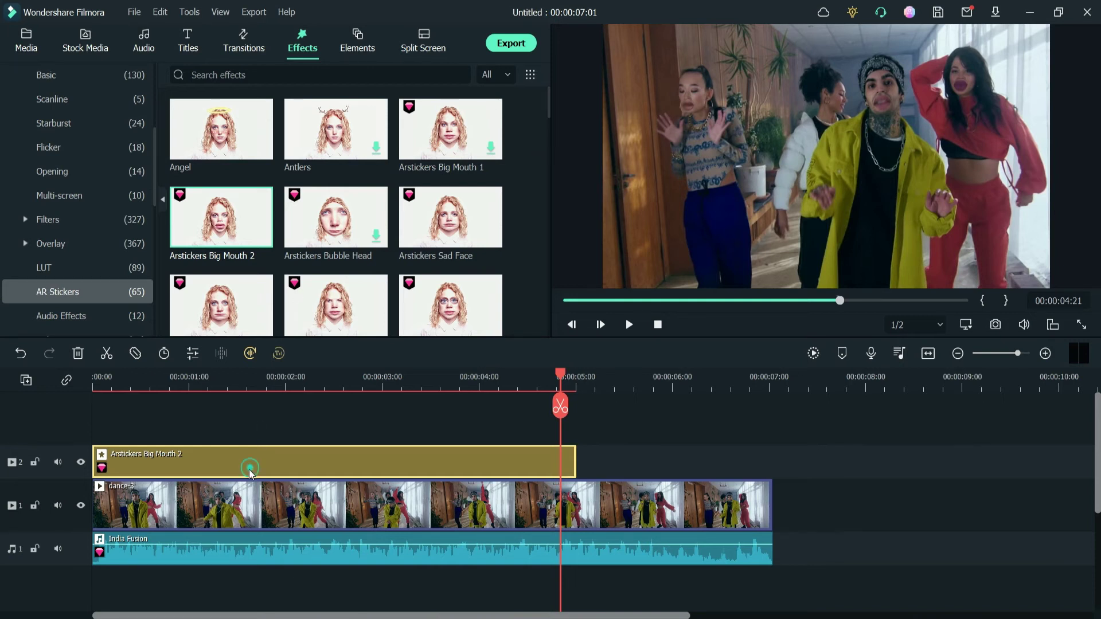
key(Delete)
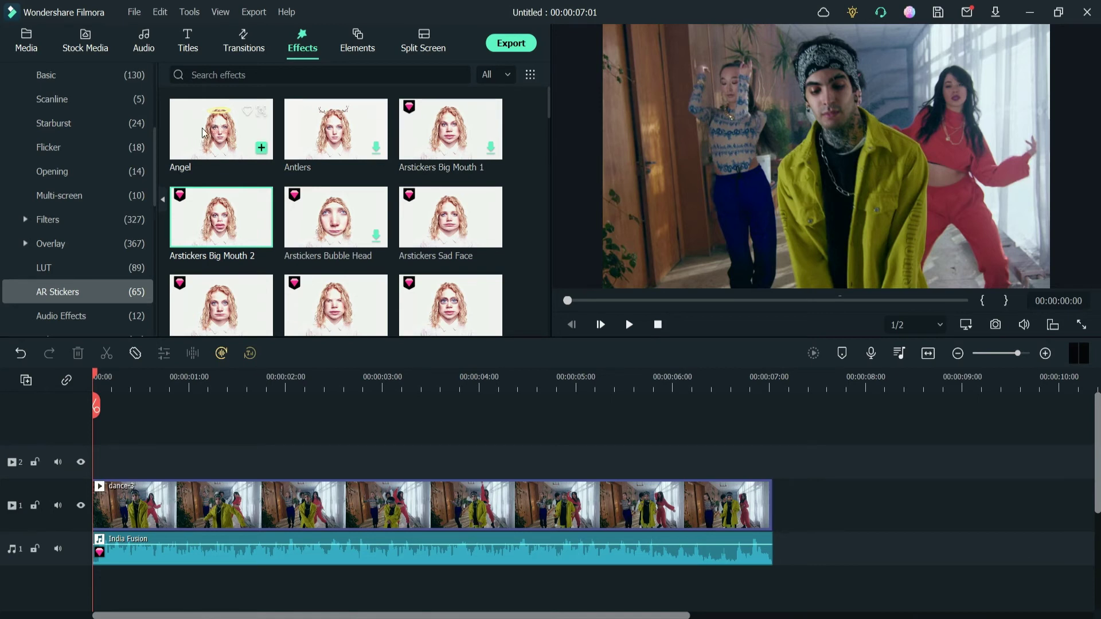
Place the Angel sticker on track 2 over dance-3 and preview the halos
drag(216, 121, 72, 448)
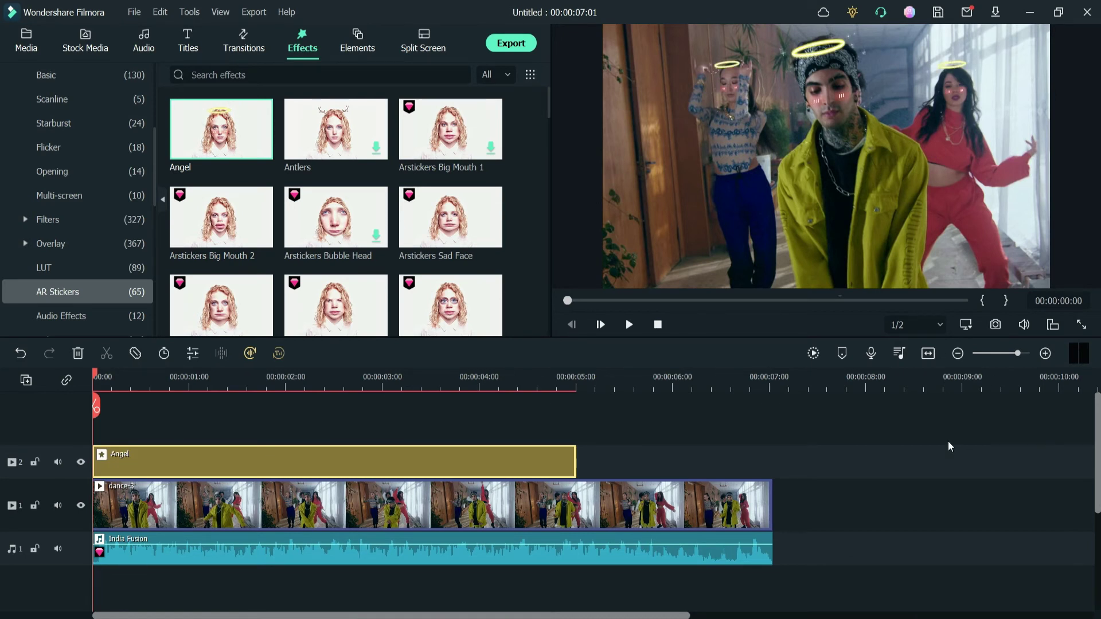
key(space)
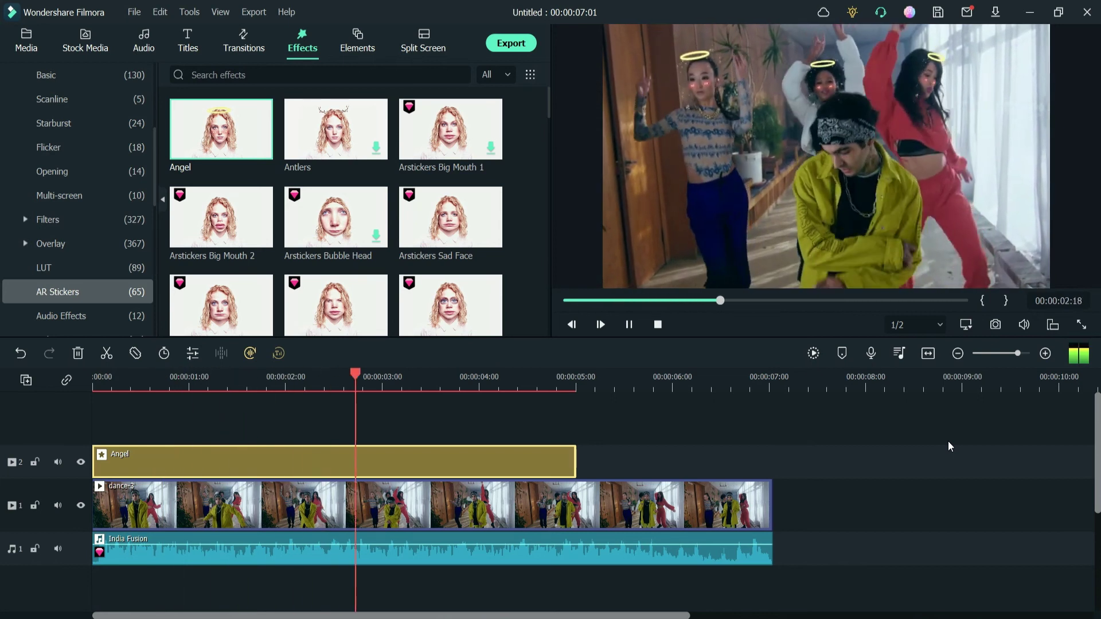
key(space)
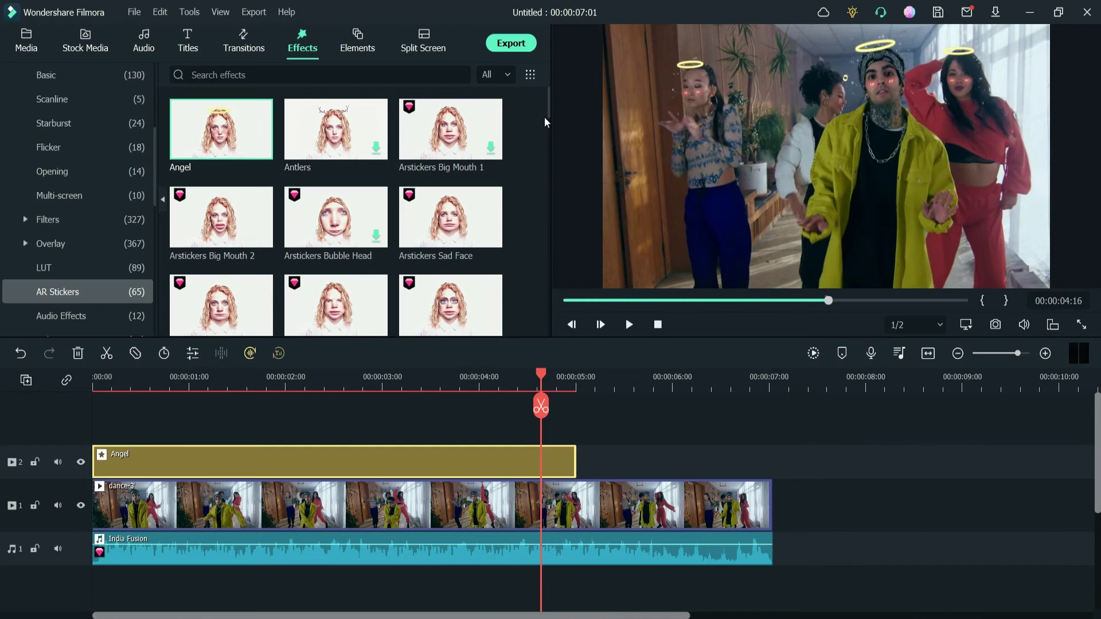
drag(549, 117, 548, 198)
Put the DJ sticker on track 2 in place of Angel and preview it from about 00:00:01:14
click(216, 222)
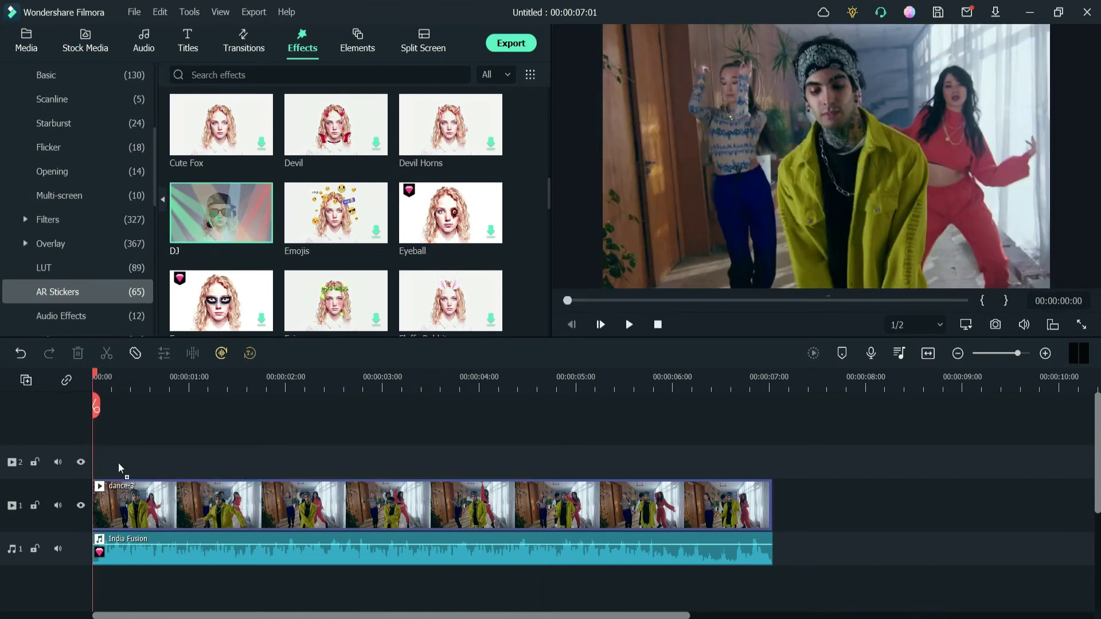
drag(120, 469, 91, 466)
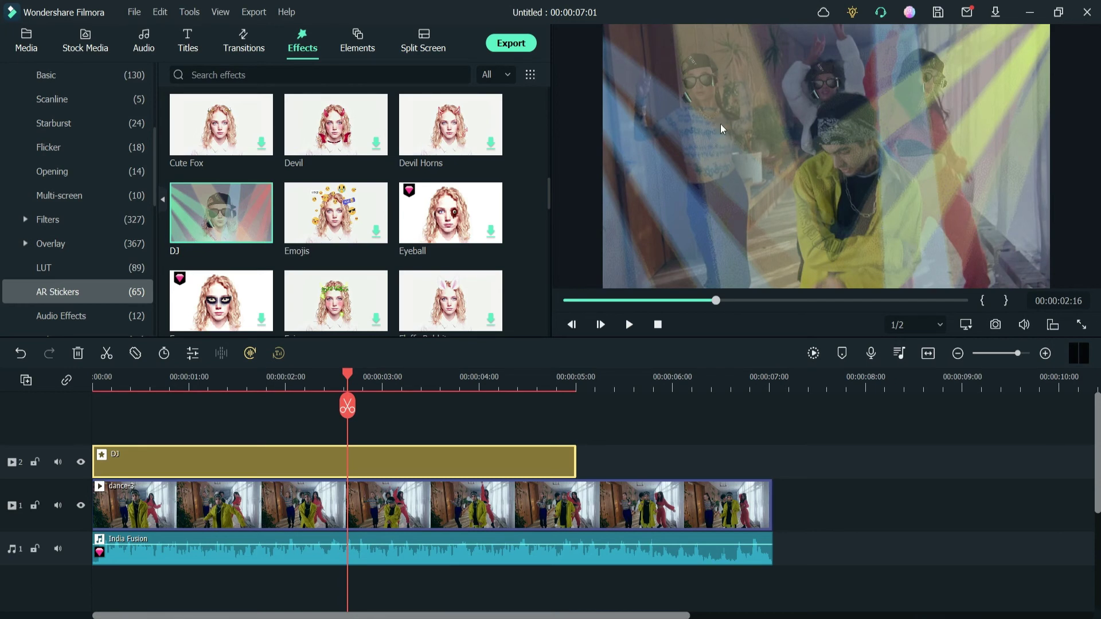
drag(274, 386, 243, 386)
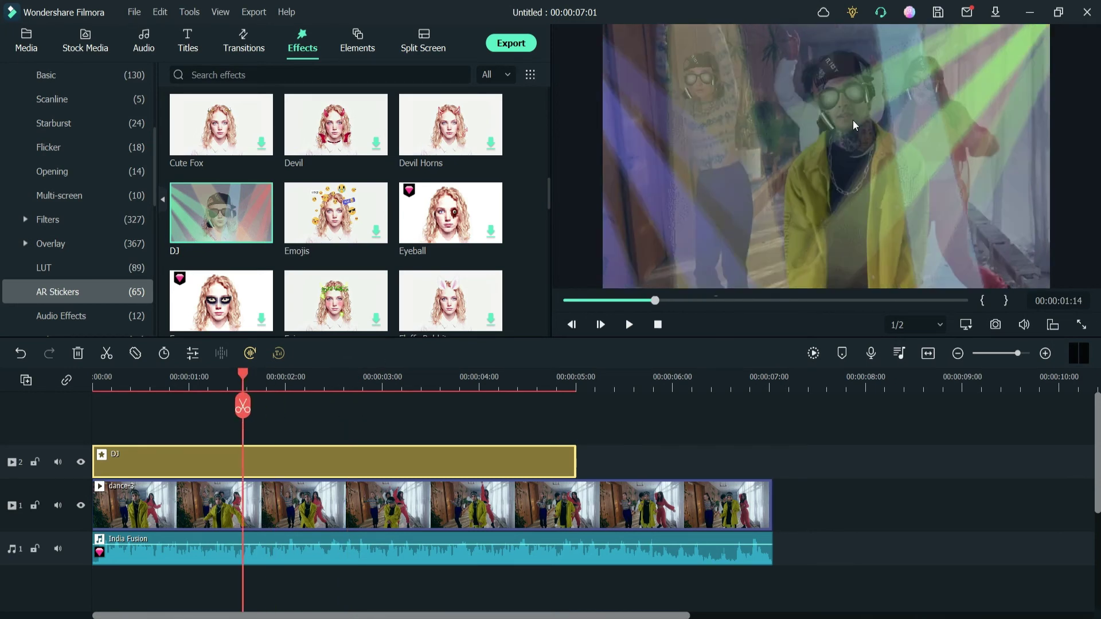
key(space)
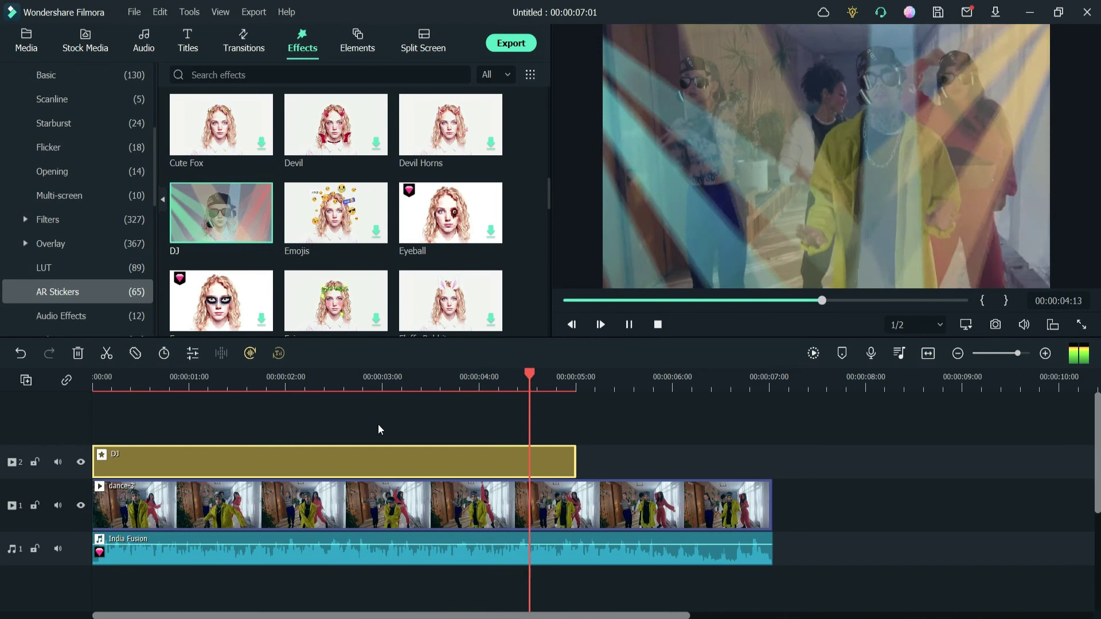
key(space)
drag(550, 192, 556, 225)
Swap the DJ sticker on track 2 for the Mouse sticker and preview it
scroll(304, 316, down, 2)
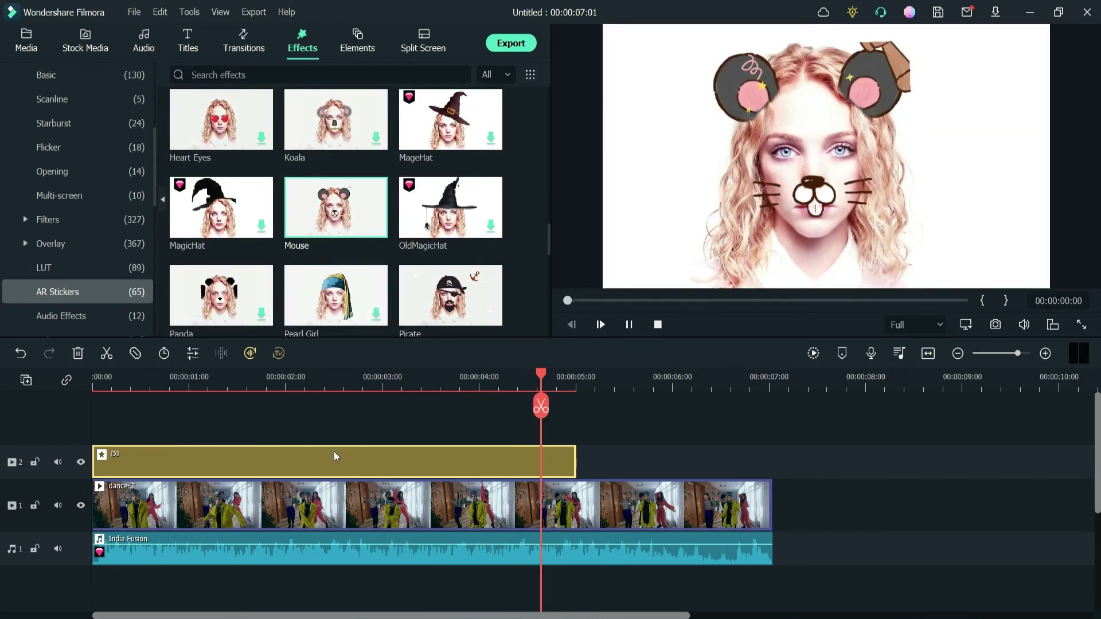
drag(336, 453, 330, 240)
drag(168, 393, 71, 446)
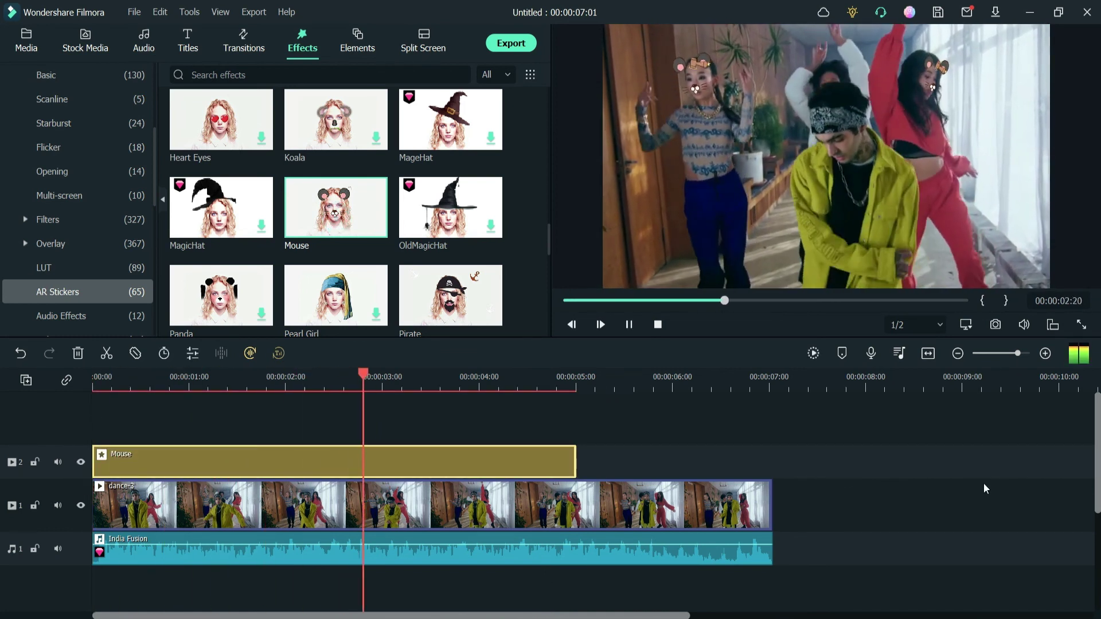
key(space)
drag(549, 236, 549, 250)
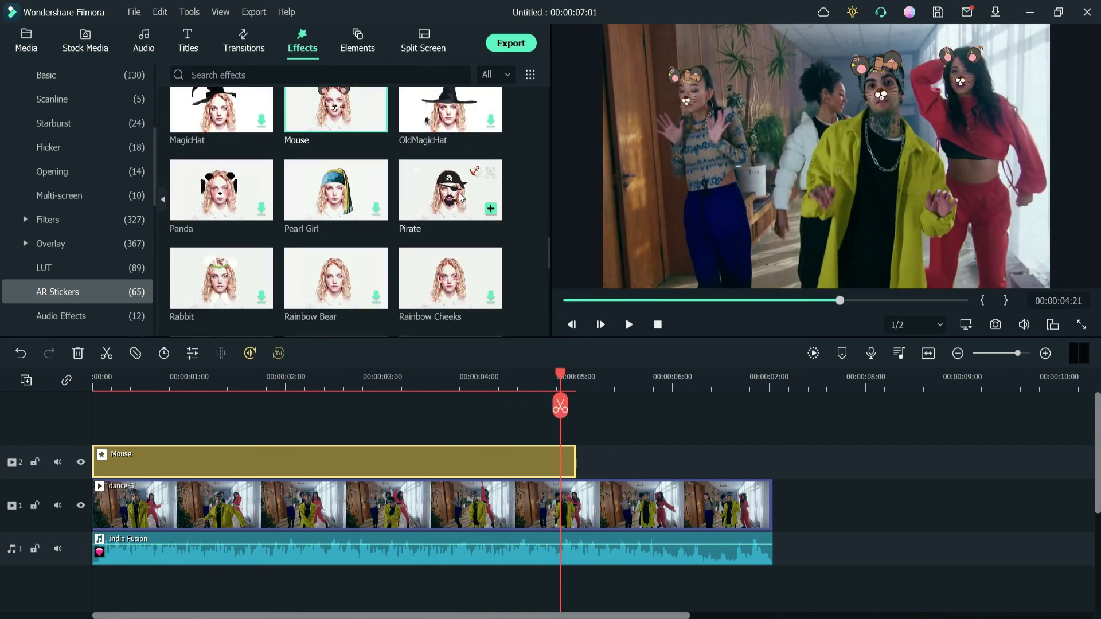
Layer the Pirate sticker on a new third track above Mouse
drag(453, 195, 75, 428)
click(154, 376)
key(space)
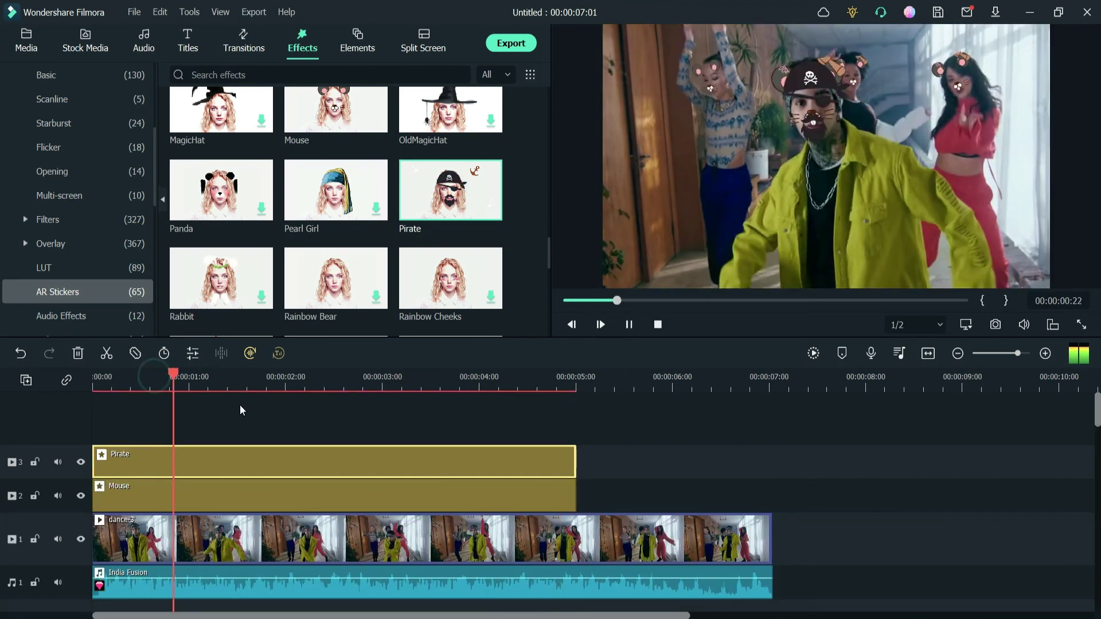
Delete the Mouse and Pirate sticker clips from the timeline
click(415, 499)
key(Delete)
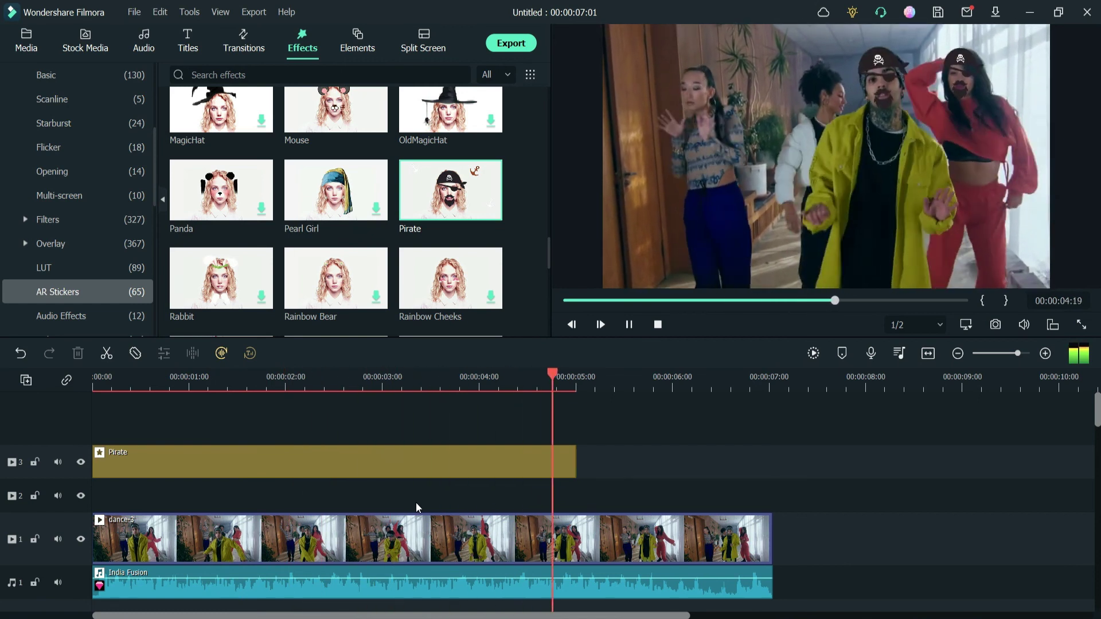
key(space)
scroll(553, 276, down, 6)
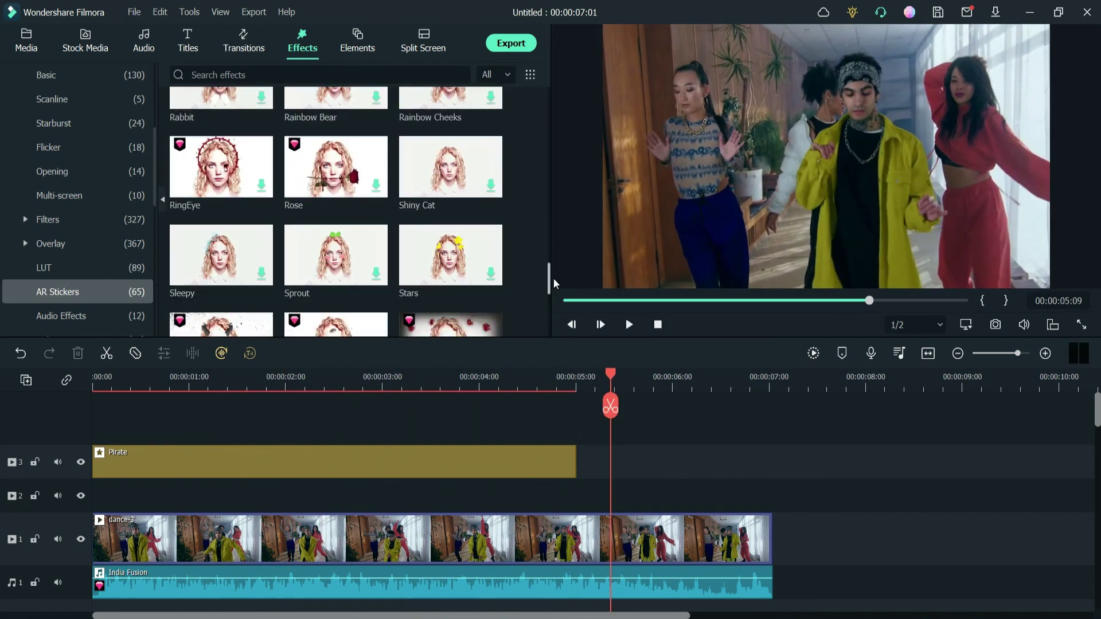
click(425, 465)
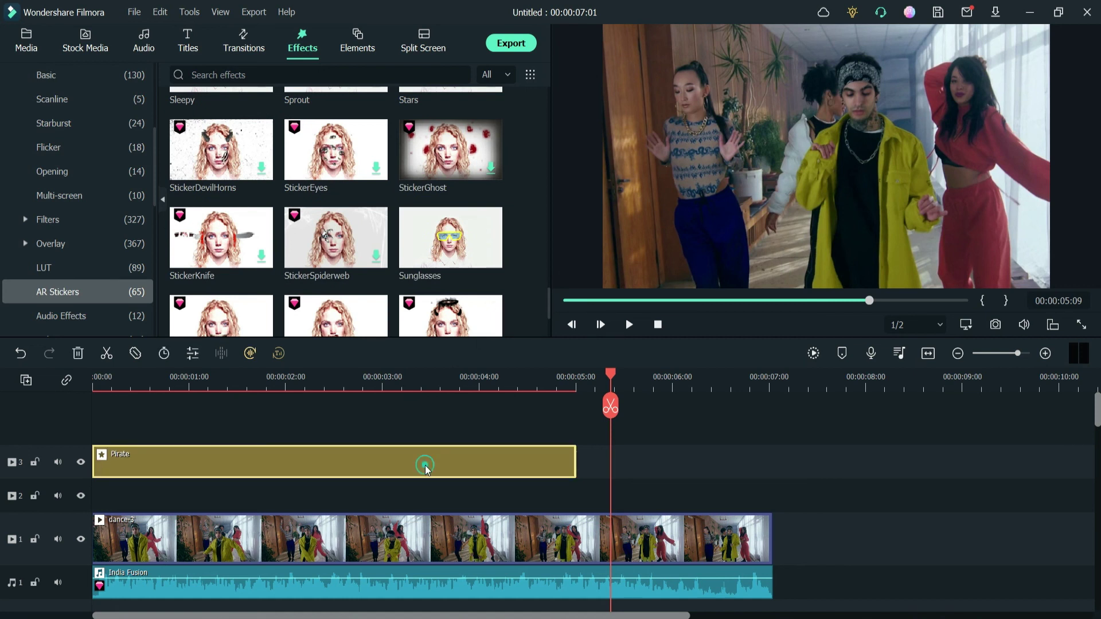
key(Delete)
Add the Sunglasses sticker to track 2 from the start and preview it
key(Home)
drag(442, 229, 80, 481)
key(space)
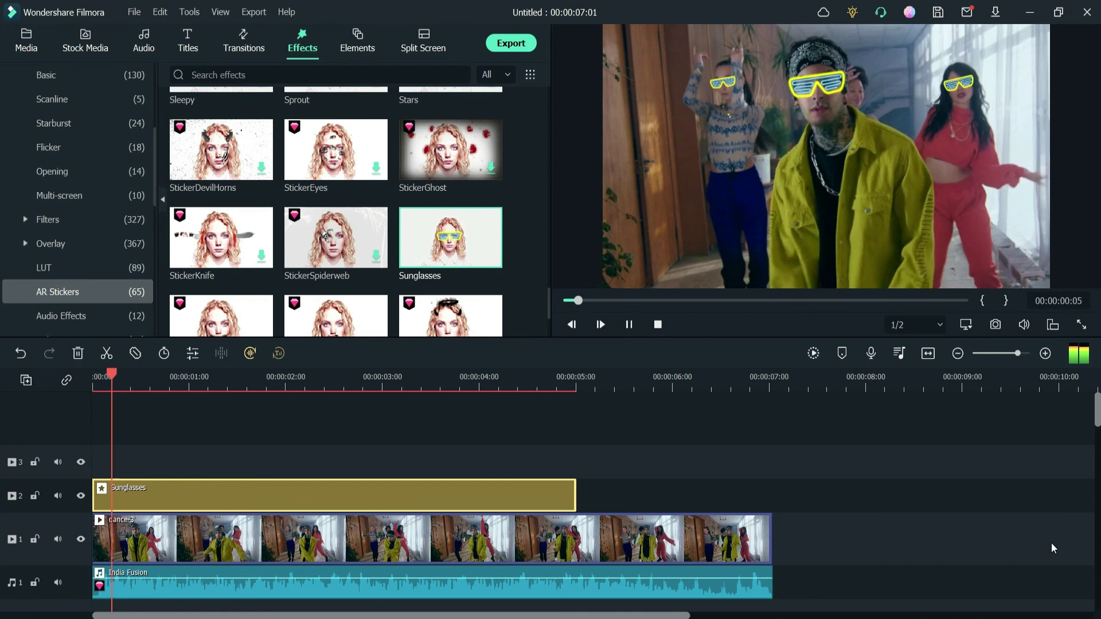